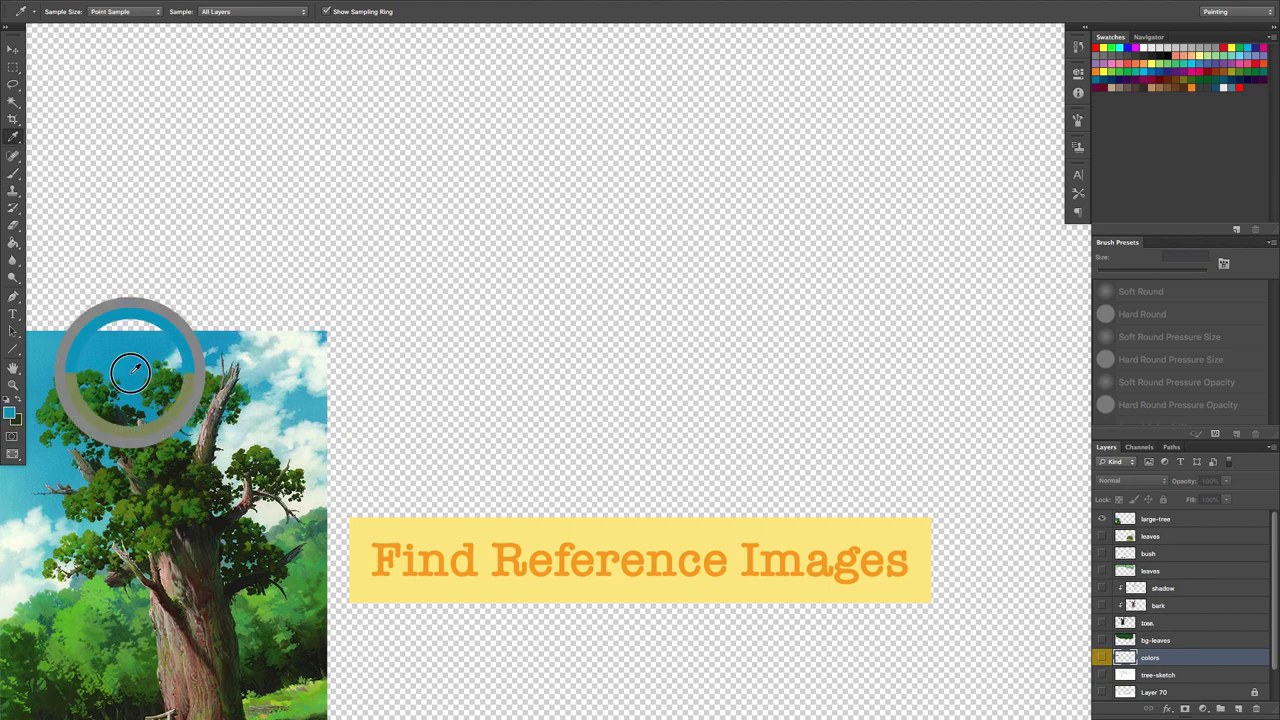
# Sample sky, foliage and bark colours from the large-tree reference and lock the colors palette layer
pyautogui.moveTo(130, 372)
pyautogui.mouseDown()
pyautogui.moveTo(166, 366)
pyautogui.moveTo(207, 453)
pyautogui.moveTo(180, 457)
pyautogui.moveTo(177, 563)
pyautogui.moveTo(161, 594)
pyautogui.moveTo(210, 624)
pyautogui.mouseUp()
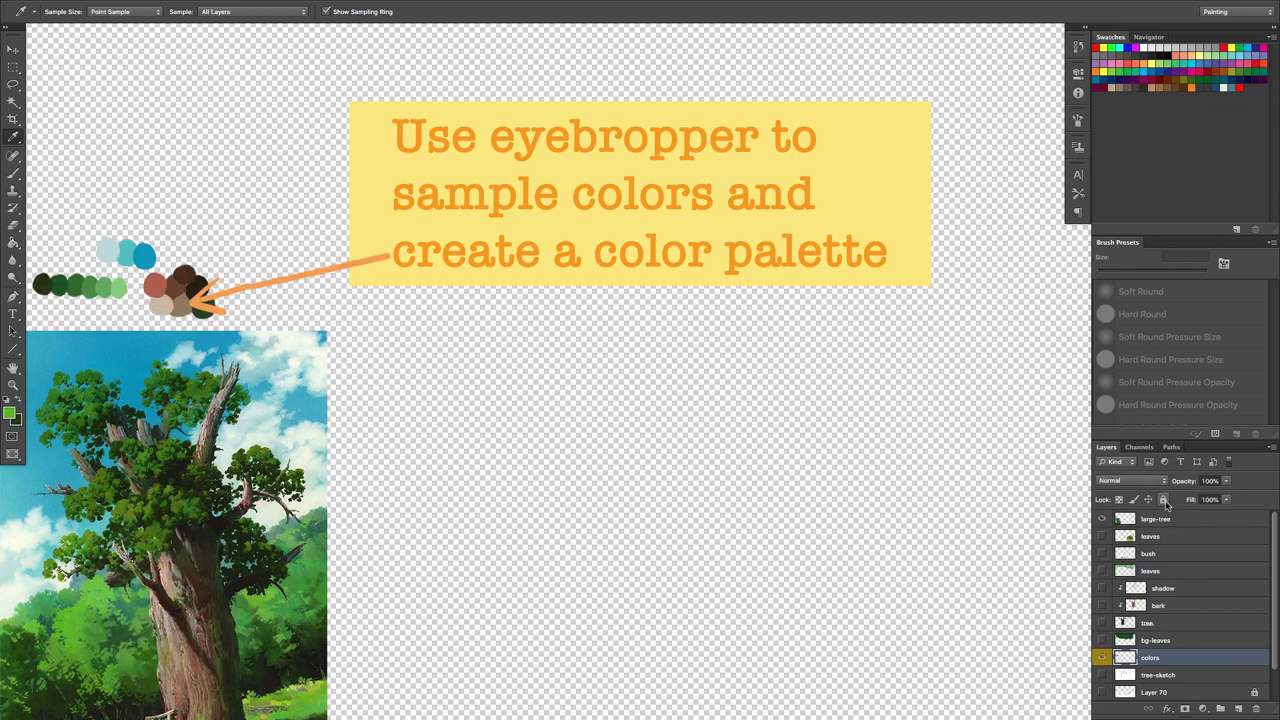
pyautogui.click(1164, 500)
# Show the leaves photo, bush reference and tree-sketch layers
pyautogui.click(1101, 536)
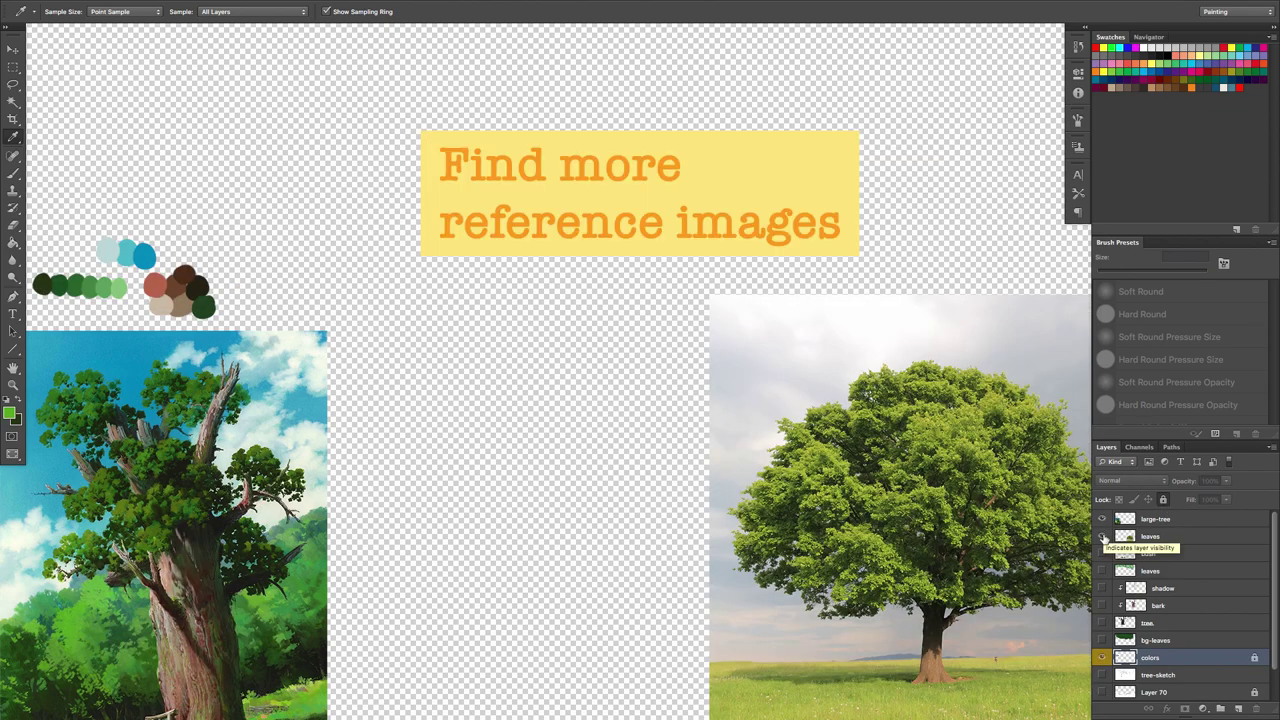
pyautogui.click(1101, 553)
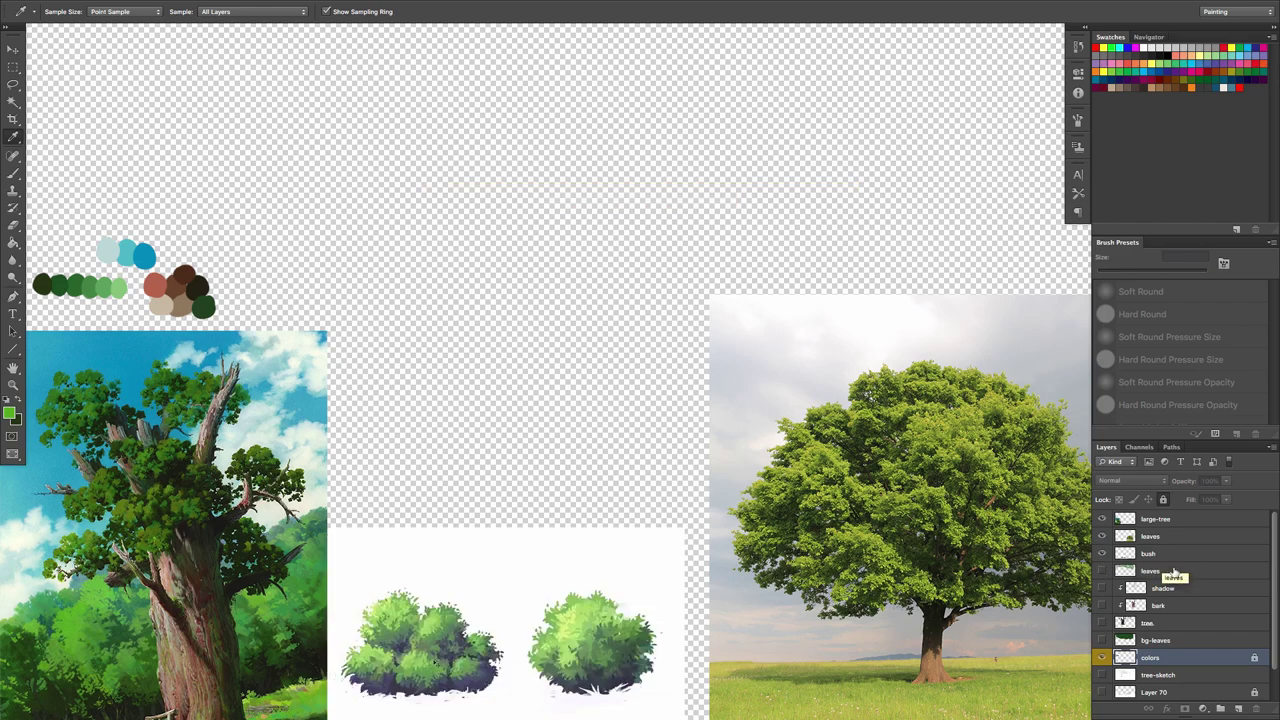
pyautogui.click(1101, 675)
pyautogui.press('super+minus')
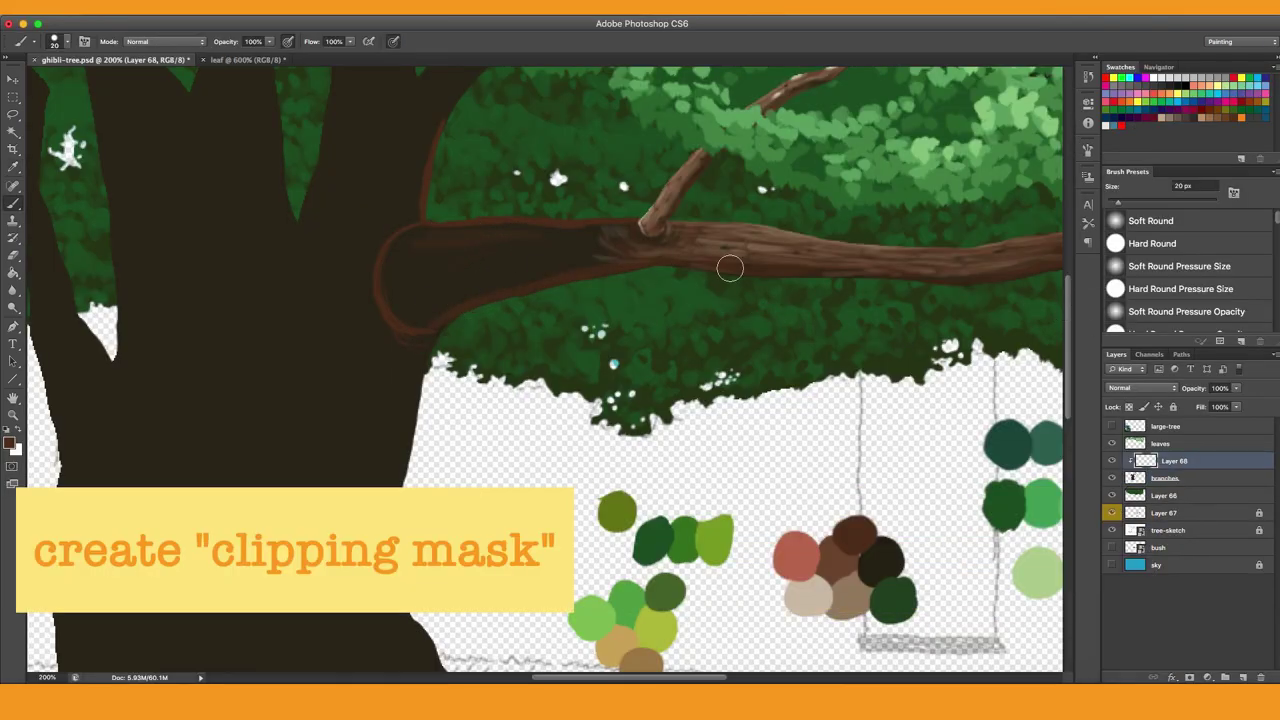
# Paint the thick end of the horizontal branch with browns sampled from the palette, using a 20 px brush on Layer 68
pyautogui.moveTo(718, 268)
pyautogui.mouseDown()
pyautogui.moveTo(591, 229)
pyautogui.moveTo(426, 271)
pyautogui.moveTo(526, 272)
pyautogui.moveTo(623, 234)
pyautogui.moveTo(457, 229)
pyautogui.moveTo(429, 237)
pyautogui.moveTo(580, 237)
pyautogui.moveTo(415, 319)
pyautogui.moveTo(577, 260)
pyautogui.moveTo(506, 277)
pyautogui.moveTo(645, 265)
pyautogui.mouseUp()
pyautogui.keyDown('alt'); pyautogui.click(848, 597); pyautogui.keyUp('alt')
pyautogui.keyDown('alt'); pyautogui.click(838, 562); pyautogui.keyUp('alt')
pyautogui.moveTo(438, 298)
pyautogui.mouseDown()
pyautogui.moveTo(437, 280)
pyautogui.moveTo(418, 280)
pyautogui.mouseUp()
pyautogui.keyDown('alt'); pyautogui.click(846, 587); pyautogui.keyUp('alt')
pyautogui.moveTo(450, 234); pyautogui.dragTo(593, 251)
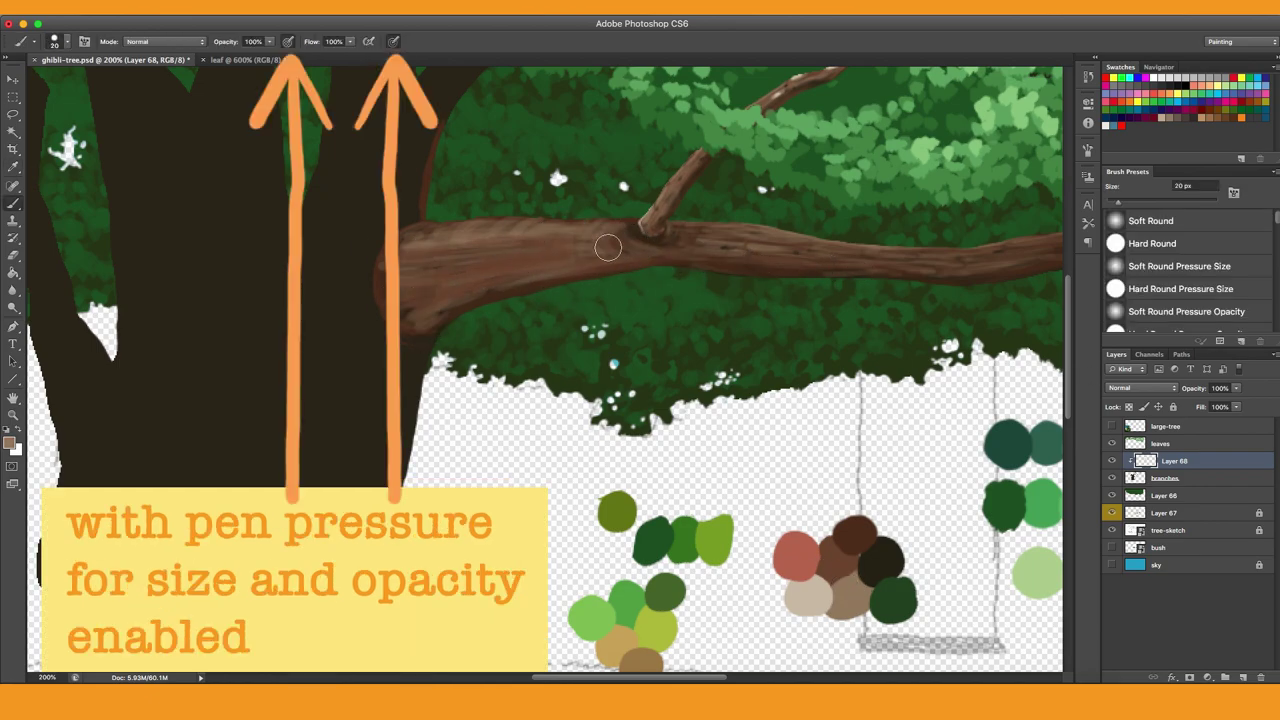
# Blend the branch's bark strokes and darken the grain around the knot with dark palette browns, reducing the brush to 10 and 5 px
pyautogui.moveTo(418, 312)
pyautogui.mouseDown()
pyautogui.moveTo(523, 283)
pyautogui.moveTo(463, 275)
pyautogui.mouseUp()
pyautogui.press('super+plus')
pyautogui.moveTo(565, 277)
pyautogui.mouseDown()
pyautogui.moveTo(500, 320)
pyautogui.moveTo(469, 260)
pyautogui.mouseUp()
pyautogui.keyDown('alt'); pyautogui.click(908, 602); pyautogui.keyUp('alt')
pyautogui.click(1150, 205)
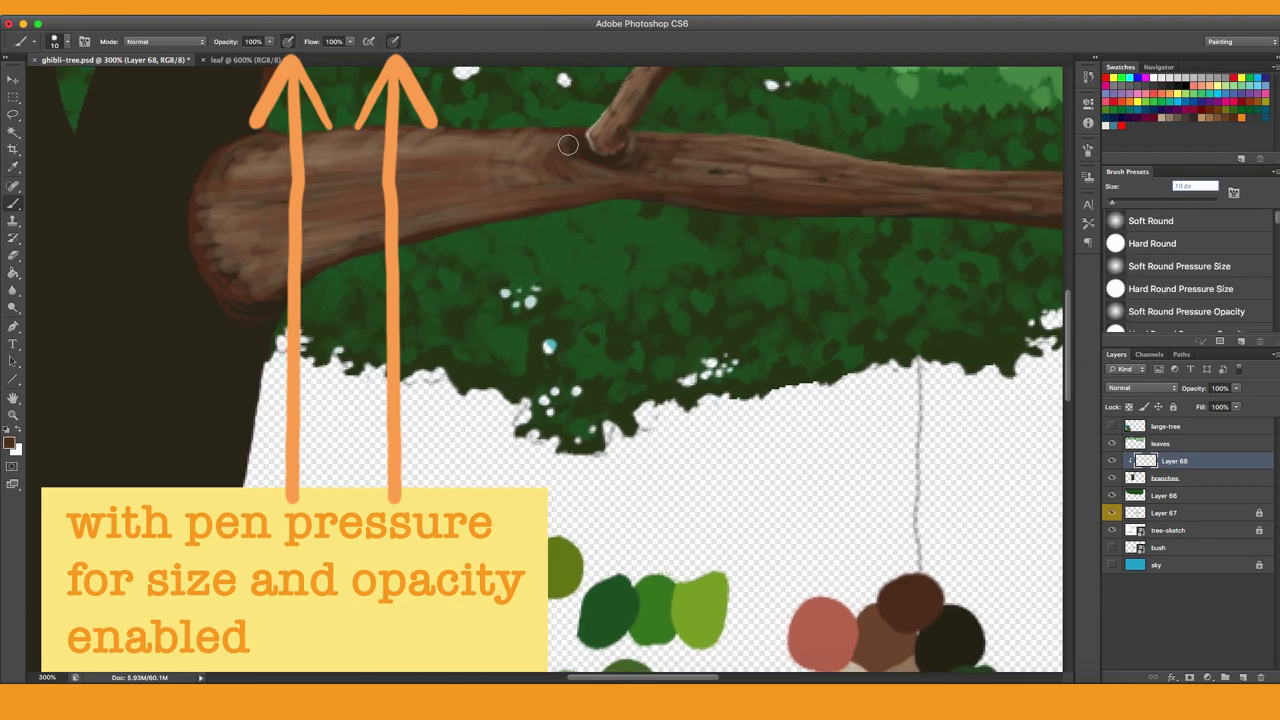
pyautogui.moveTo(568, 145)
pyautogui.mouseDown()
pyautogui.moveTo(573, 179)
pyautogui.moveTo(568, 135)
pyautogui.moveTo(549, 185)
pyautogui.moveTo(529, 146)
pyautogui.moveTo(575, 155)
pyautogui.mouseUp()
pyautogui.keyDown('alt'); pyautogui.click(945, 635); pyautogui.keyUp('alt')
pyautogui.press('b')
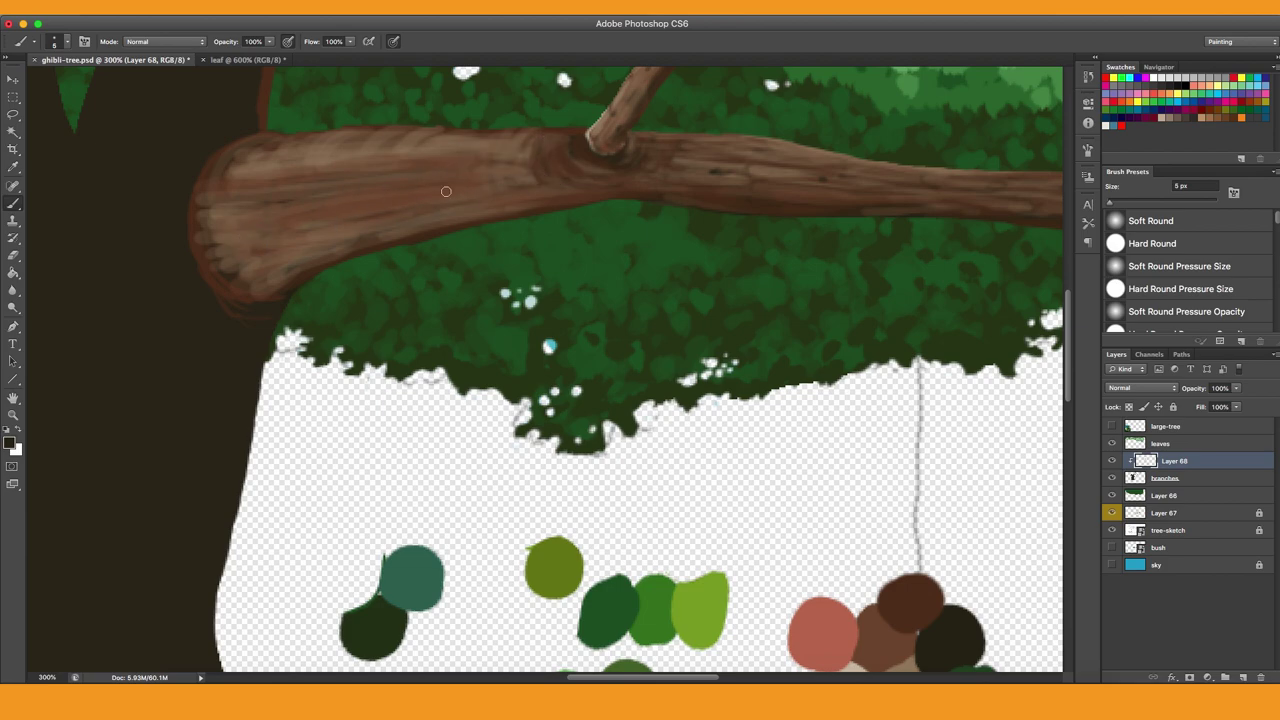
# Shade the branch's thick end in dark reddish brown at 15 px and highlight its upper edge in beige at 5 px
pyautogui.moveTo(851, 374); pyautogui.dragTo(843, 327)
pyautogui.keyDown('alt'); pyautogui.click(901, 541); pyautogui.keyUp('alt')
pyautogui.click(1170, 199)
pyautogui.write('15')
pyautogui.press('Return')
pyautogui.moveTo(490, 160)
pyautogui.mouseDown()
pyautogui.moveTo(307, 201)
pyautogui.moveTo(225, 250)
pyautogui.mouseUp()
pyautogui.keyDown('alt'); pyautogui.click(833, 642); pyautogui.keyUp('alt')
pyautogui.press('[')
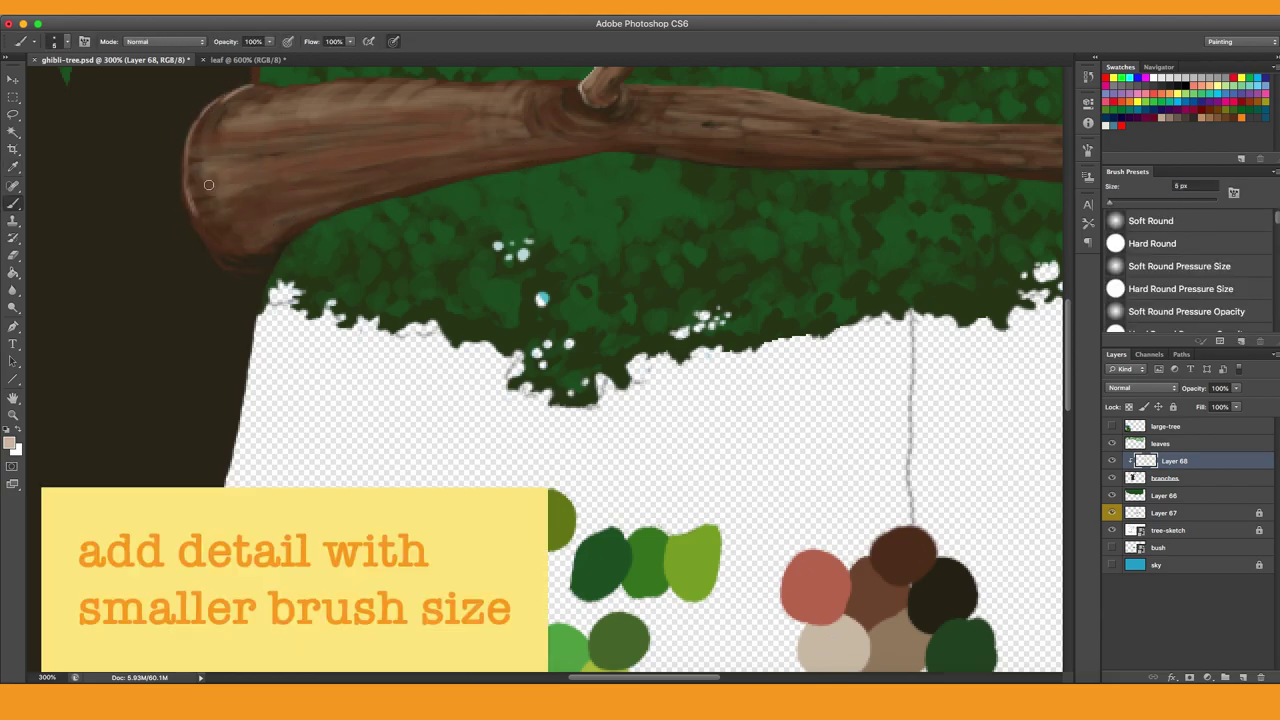
pyautogui.scroll(3, 380, 140)
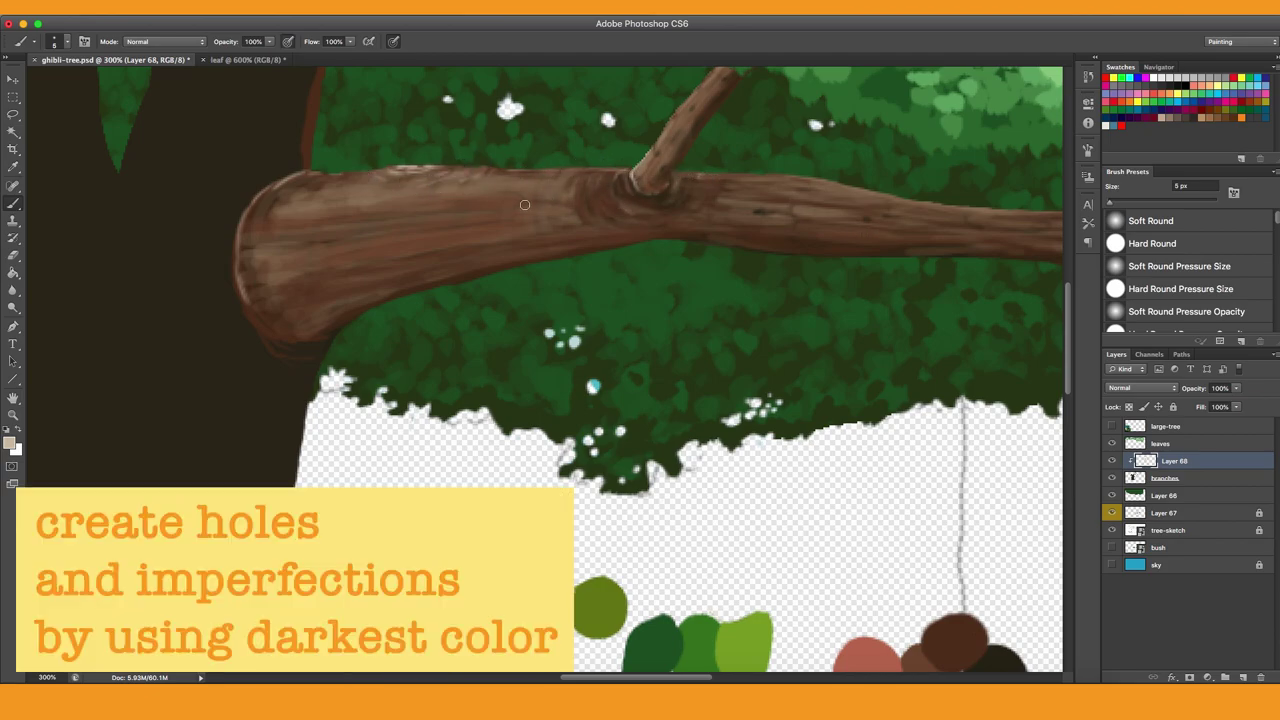
# Sample the palette's darkest colour and set a 5 px brush for adding holes and imperfections to the branch bark
pyautogui.press('super+minus')
pyautogui.press('super+minus')
pyautogui.press('super+plus')
pyautogui.press('super+plus')
pyautogui.scroll(-3, 902, 542)
pyautogui.keyDown('alt'); pyautogui.click(983, 608); pyautogui.keyUp('alt')
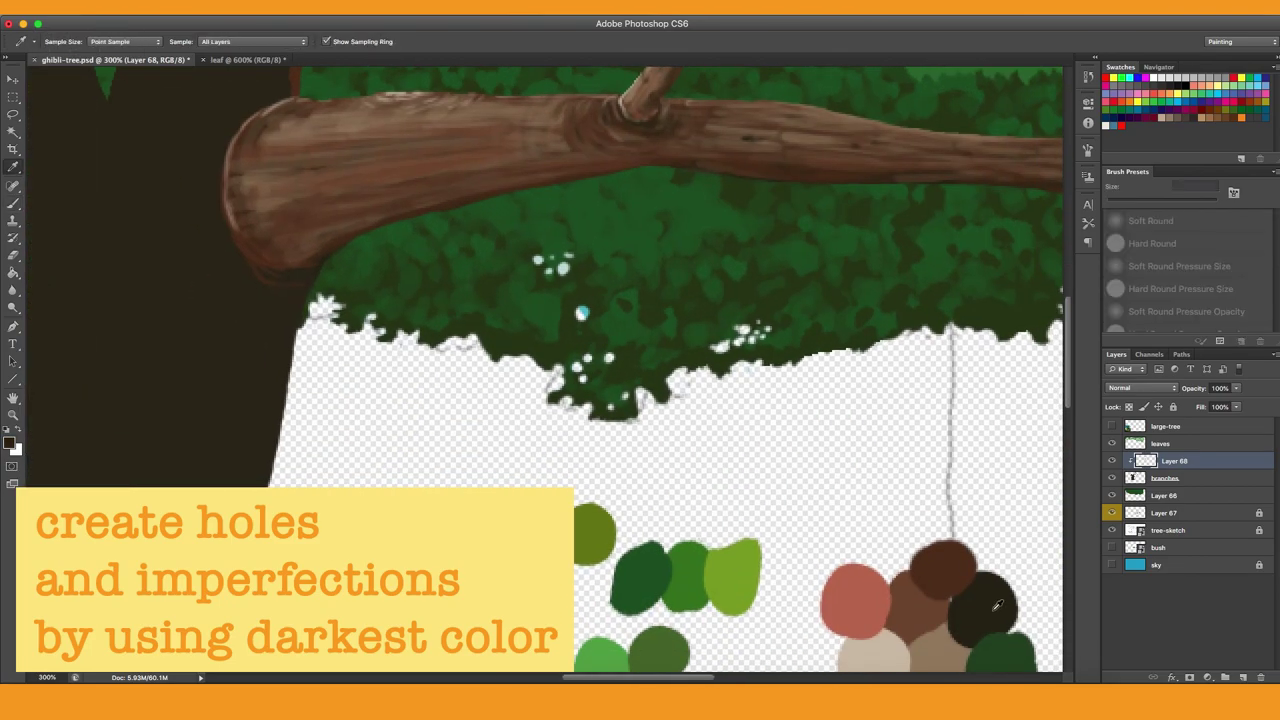
pyautogui.press(']')
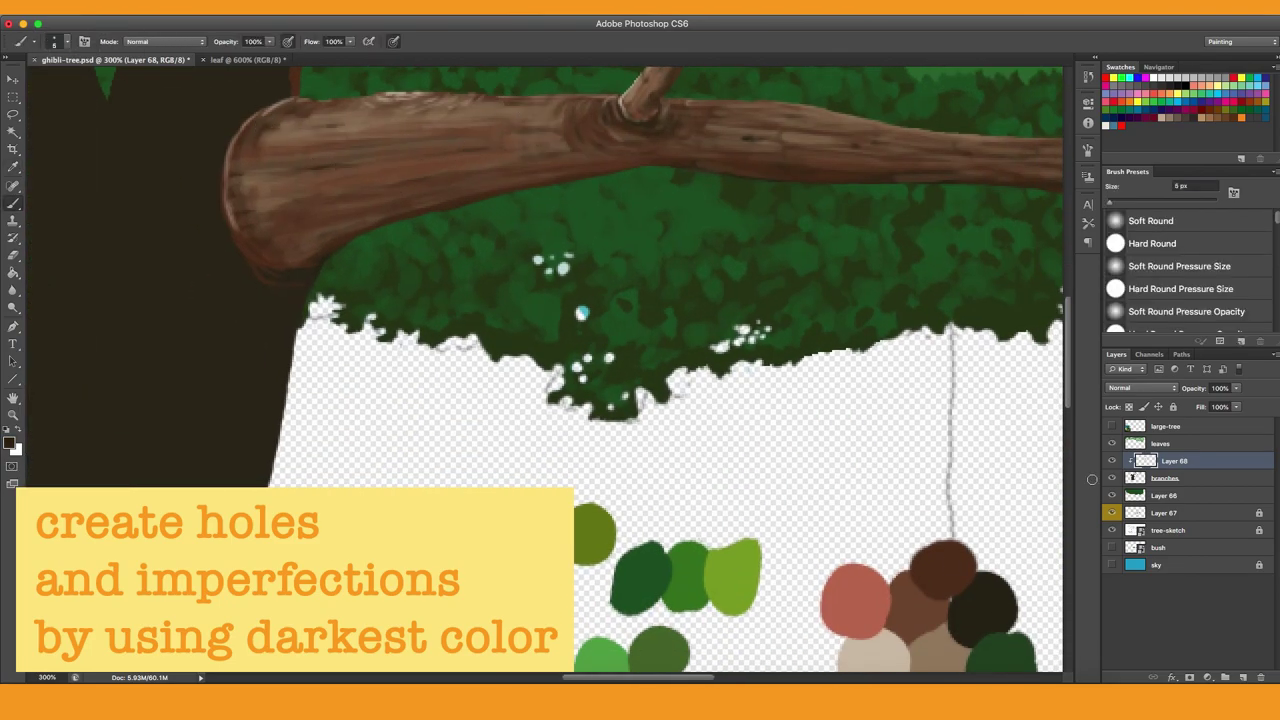
pyautogui.press('[')
pyautogui.press('[')
pyautogui.press('[')
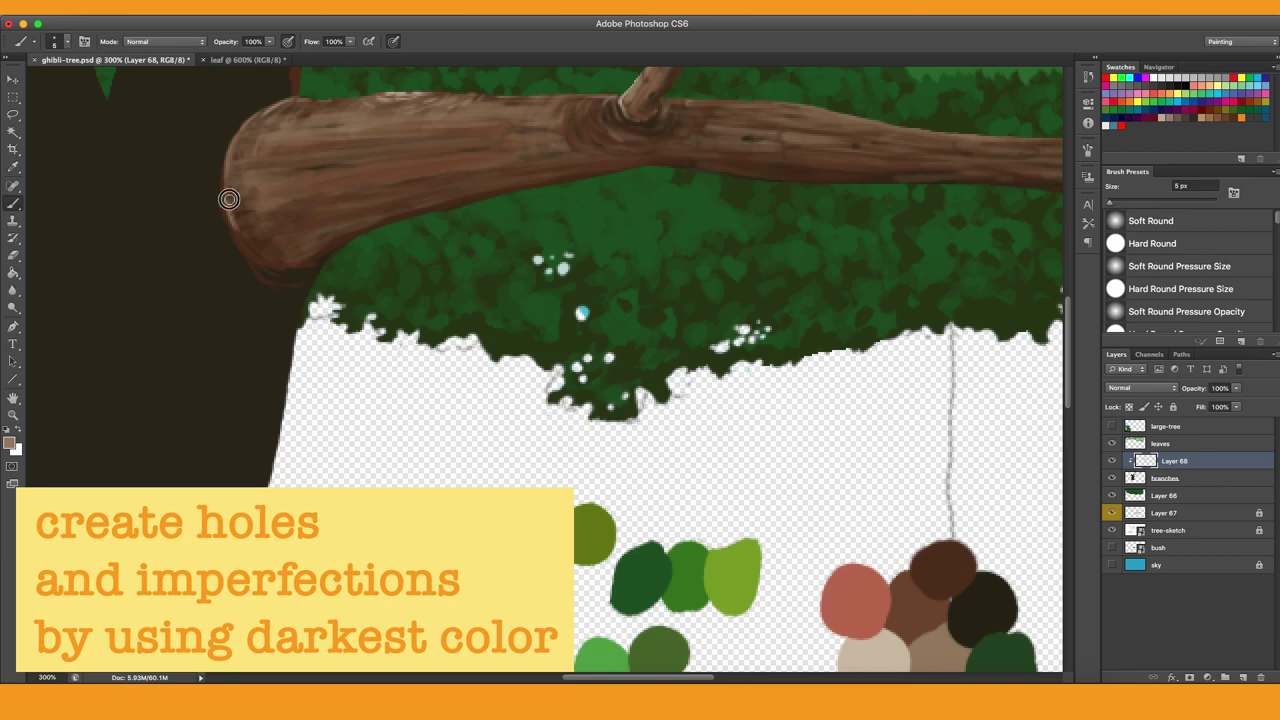
# Paint light brown strokes along the rounded base of the branch with a 15 px brush, and reduce the brush size for finer detail
pyautogui.doubleClick(1184, 186)
pyautogui.write('15')
pyautogui.press('Return')
pyautogui.moveTo(260, 120); pyautogui.dragTo(325, 135)
pyautogui.moveTo(238, 200); pyautogui.dragTo(286, 202)
pyautogui.press('[')
pyautogui.press('[')
pyautogui.press('[')
pyautogui.press('[')
pyautogui.press('[')
pyautogui.press('[')
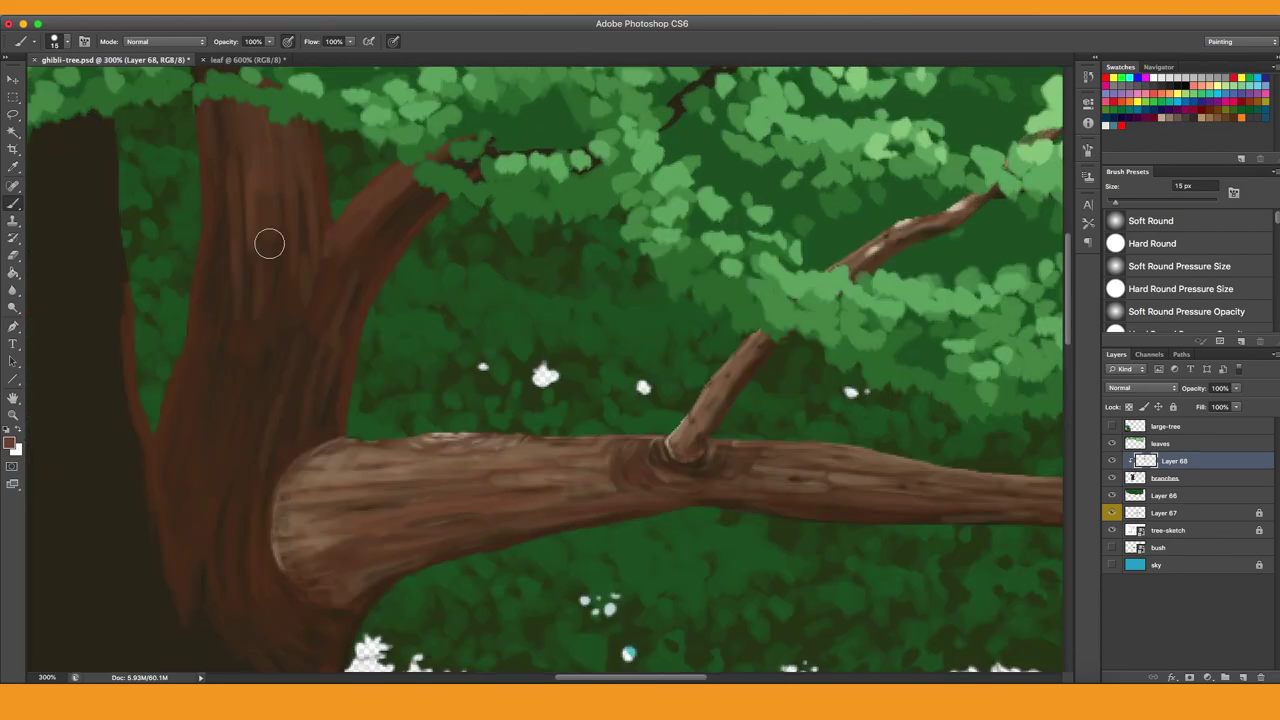
# Paint brown bark strokes down the upright limb and its side fork above the branch, using 15 and 20 px brushes
pyautogui.moveTo(223, 204); pyautogui.dragTo(223, 308)
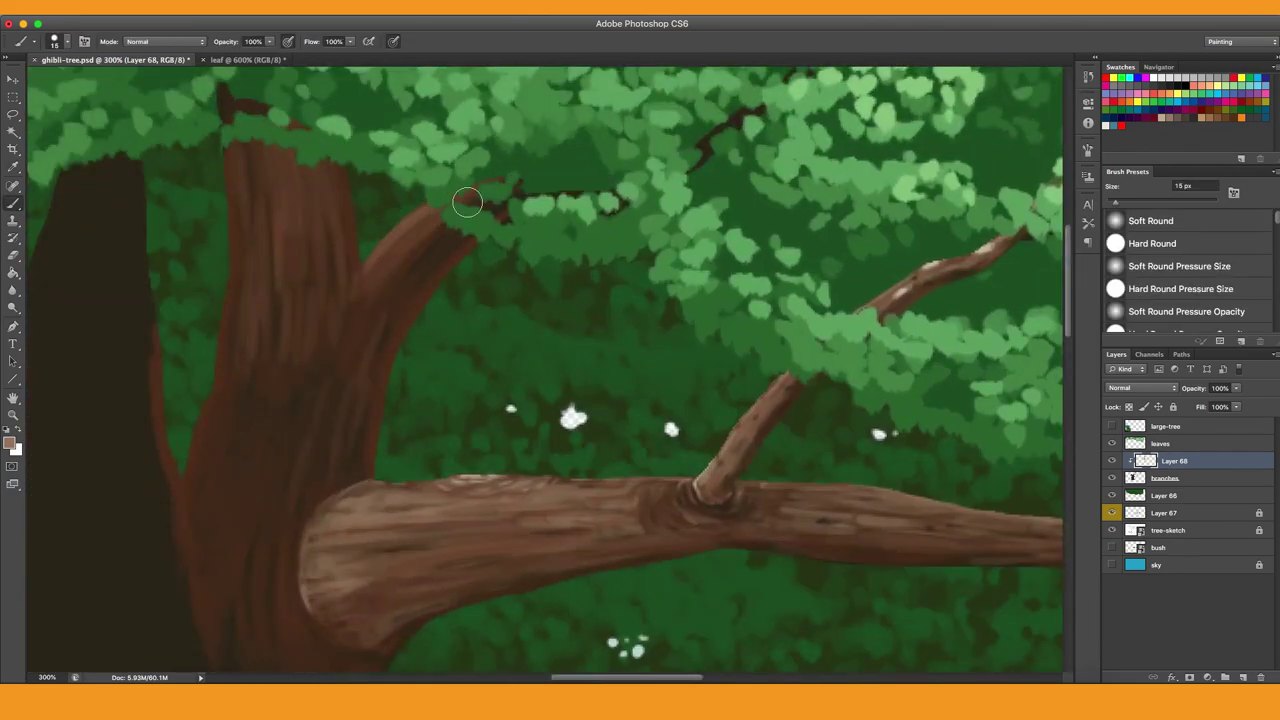
pyautogui.press('super+plus')
pyautogui.press('super+minus')
pyautogui.moveTo(432, 247); pyautogui.dragTo(361, 290)
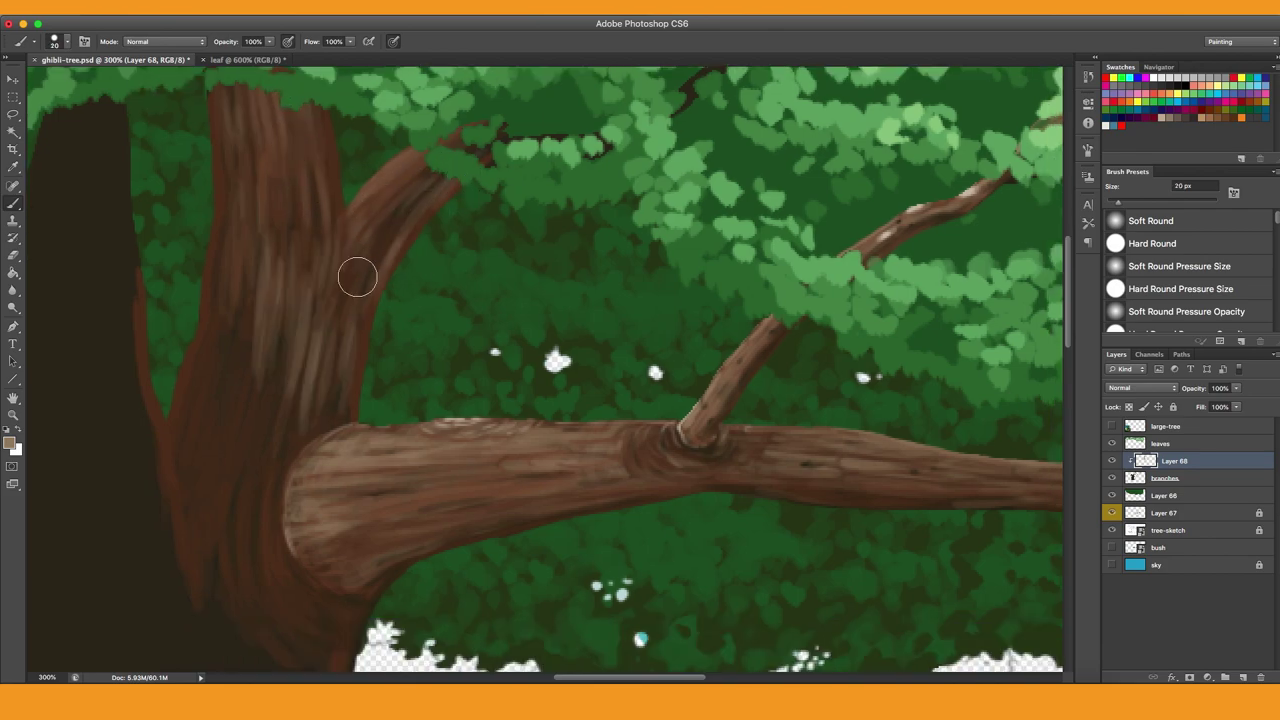
pyautogui.moveTo(238, 270)
pyautogui.mouseDown()
pyautogui.moveTo(201, 346)
pyautogui.moveTo(240, 443)
pyautogui.moveTo(177, 449)
pyautogui.moveTo(214, 520)
pyautogui.moveTo(310, 400)
pyautogui.mouseUp()
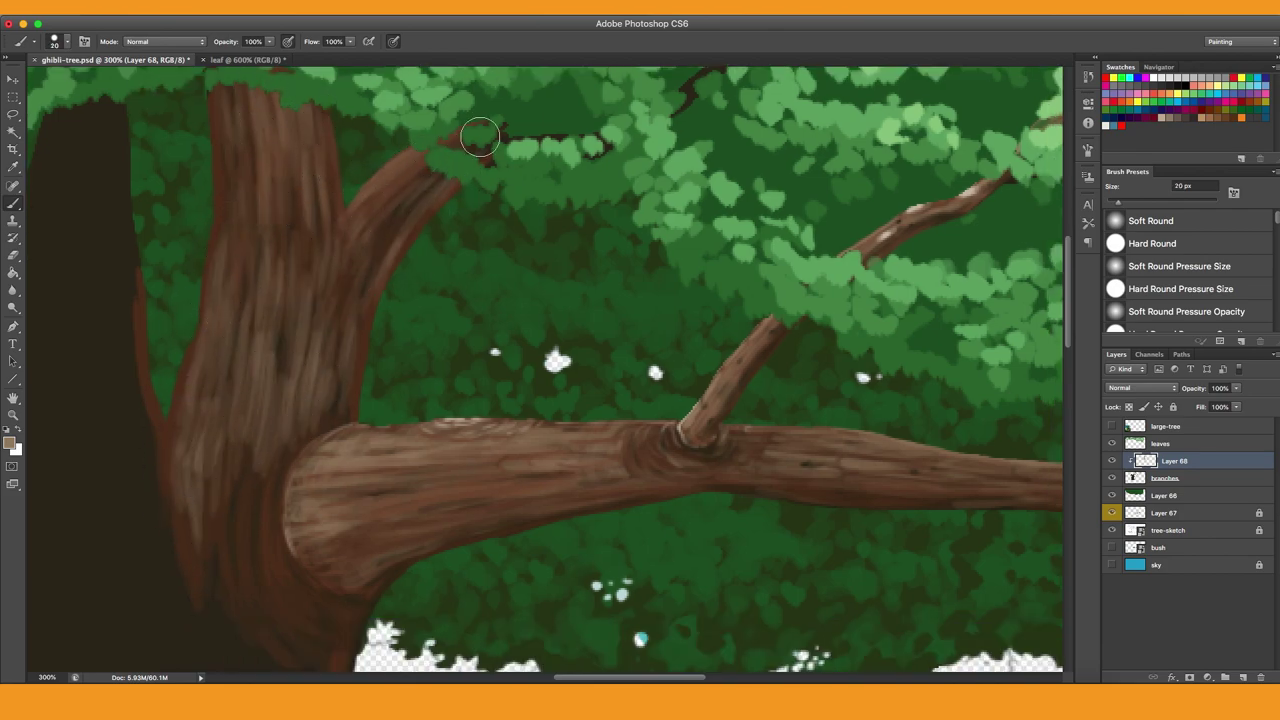
# Extend the brown bark strokes across the main trunk and its neighbouring limbs
pyautogui.press('super+minus')
pyautogui.moveTo(209, 360); pyautogui.dragTo(234, 540)
pyautogui.moveTo(353, 544)
pyautogui.mouseDown()
pyautogui.moveTo(363, 274)
pyautogui.moveTo(377, 316)
pyautogui.mouseUp()
pyautogui.moveTo(242, 255)
pyautogui.mouseDown()
pyautogui.moveTo(226, 360)
pyautogui.moveTo(351, 243)
pyautogui.moveTo(403, 345)
pyautogui.mouseUp()
# Sample light brown from the palette and paint long vertical bark strokes down the two limbs left of the branch at 15 px
pyautogui.press('i')
pyautogui.click(985, 466)
pyautogui.press('b')
pyautogui.moveTo(257, 160); pyautogui.dragTo(320, 284)
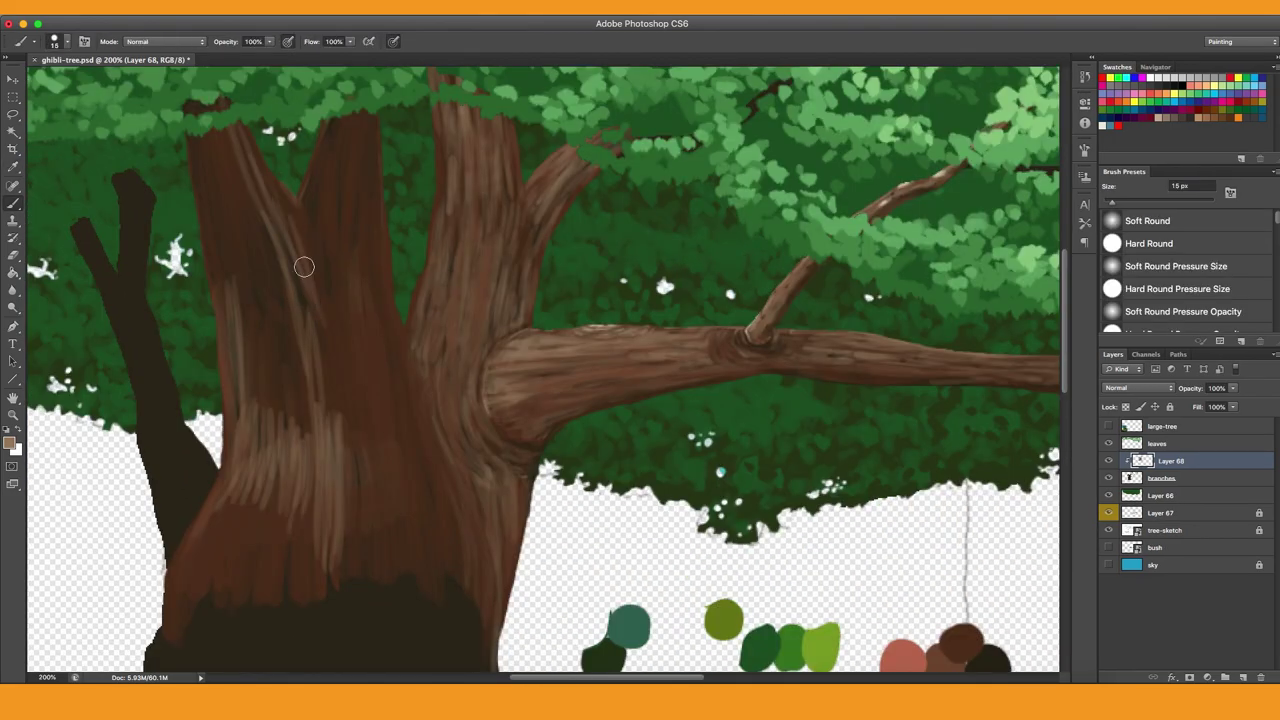
pyautogui.moveTo(249, 128); pyautogui.dragTo(250, 222)
pyautogui.moveTo(192, 138)
pyautogui.mouseDown()
pyautogui.moveTo(245, 205)
pyautogui.moveTo(195, 180)
pyautogui.moveTo(246, 298)
pyautogui.mouseUp()
pyautogui.moveTo(240, 204); pyautogui.dragTo(272, 374)
pyautogui.moveTo(251, 271); pyautogui.dragTo(270, 394)
pyautogui.moveTo(268, 222); pyautogui.dragTo(294, 428)
pyautogui.moveTo(286, 230); pyautogui.dragTo(303, 286)
pyautogui.moveTo(322, 128); pyautogui.dragTo(326, 203)
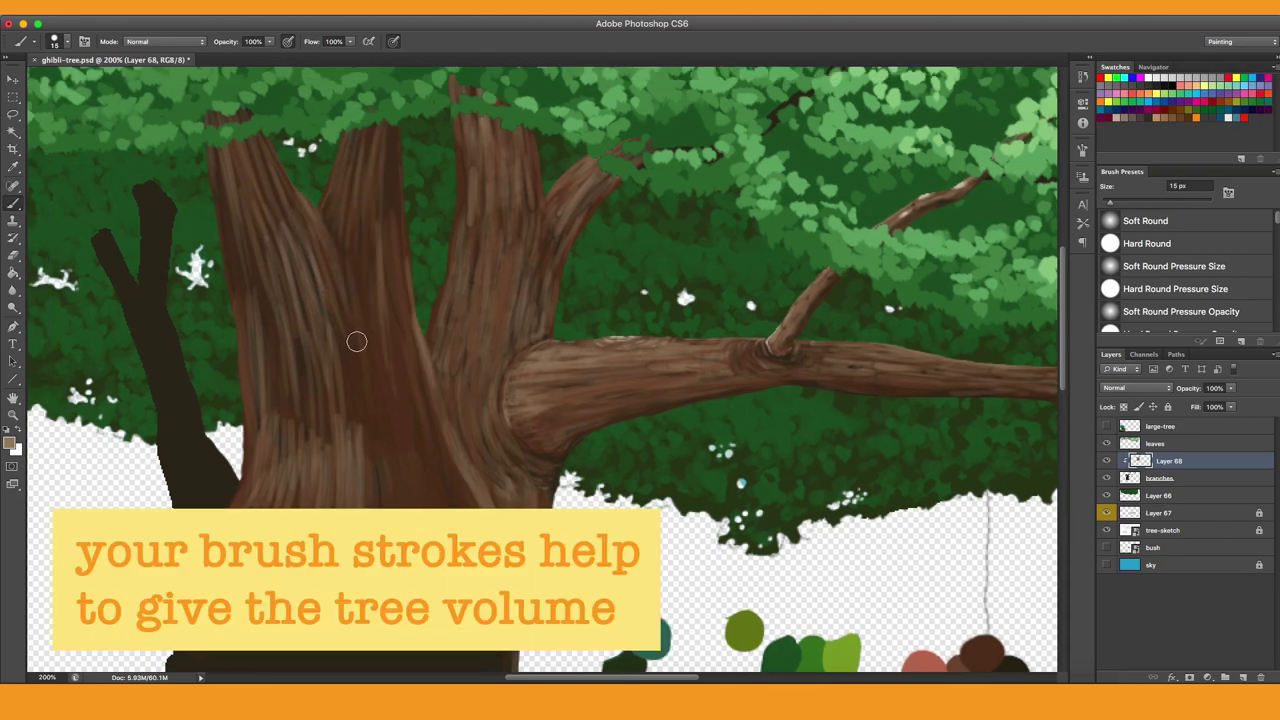
# Continue the light bark strokes down the lower trunk and sample the palette's medium brown
pyautogui.scroll(-3, 366, 363)
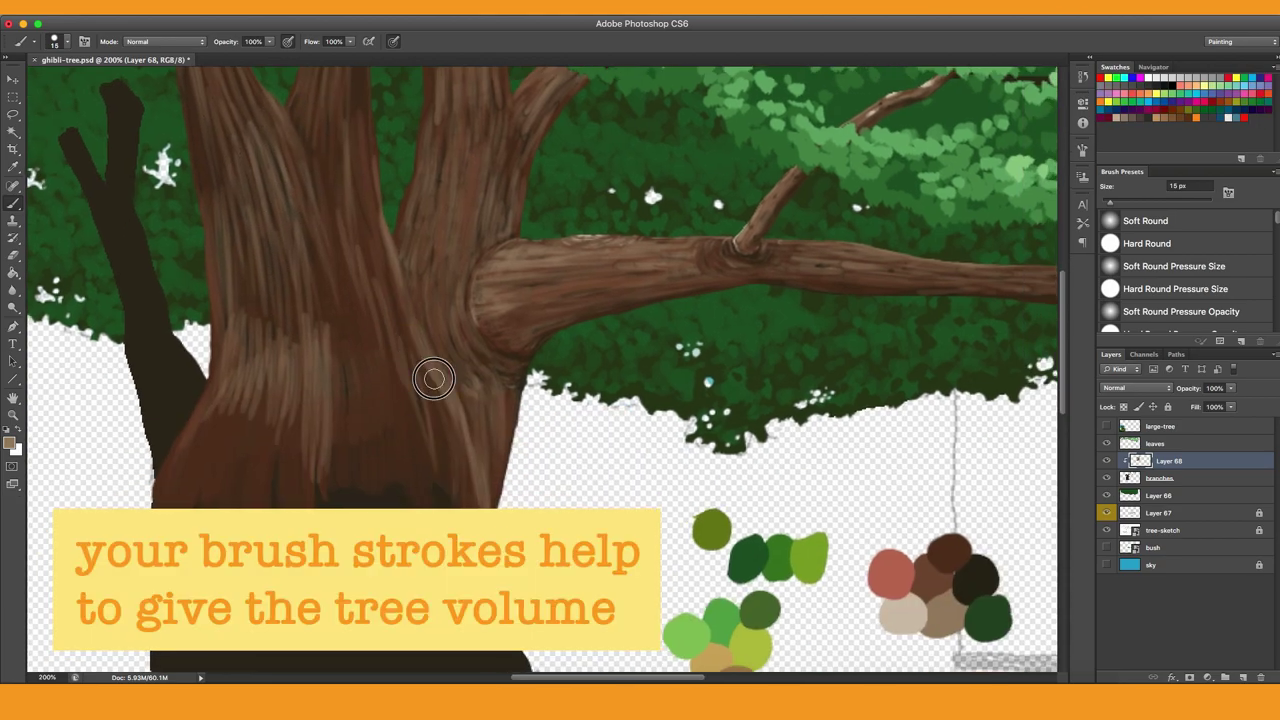
pyautogui.moveTo(356, 334); pyautogui.dragTo(358, 432)
pyautogui.moveTo(214, 398)
pyautogui.mouseDown()
pyautogui.moveTo(166, 470)
pyautogui.moveTo(198, 425)
pyautogui.mouseUp()
pyautogui.moveTo(252, 253); pyautogui.dragTo(250, 335)
pyautogui.scroll(-1, 250, 335)
pyautogui.press('i')
pyautogui.click(893, 535)
pyautogui.press('b')
pyautogui.scroll(-1, 329, 406)
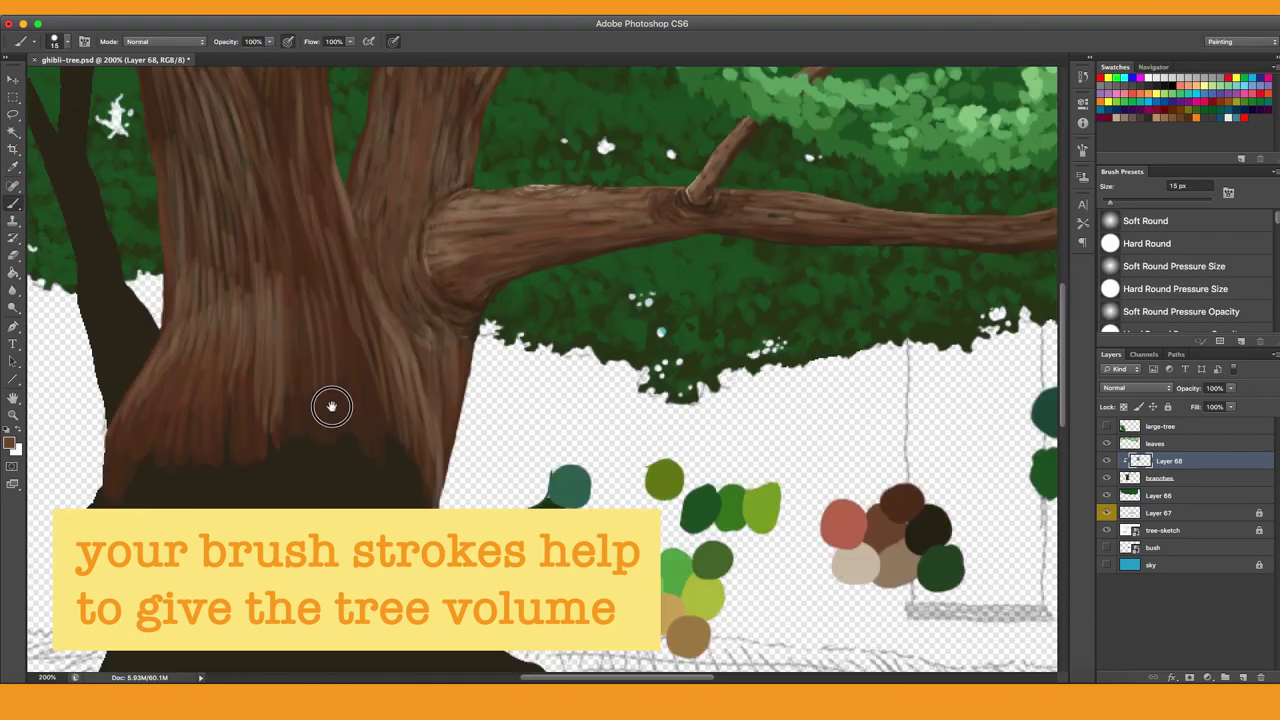
pyautogui.scroll(4, 394, 354)
pyautogui.scroll(-1, 366, 155)
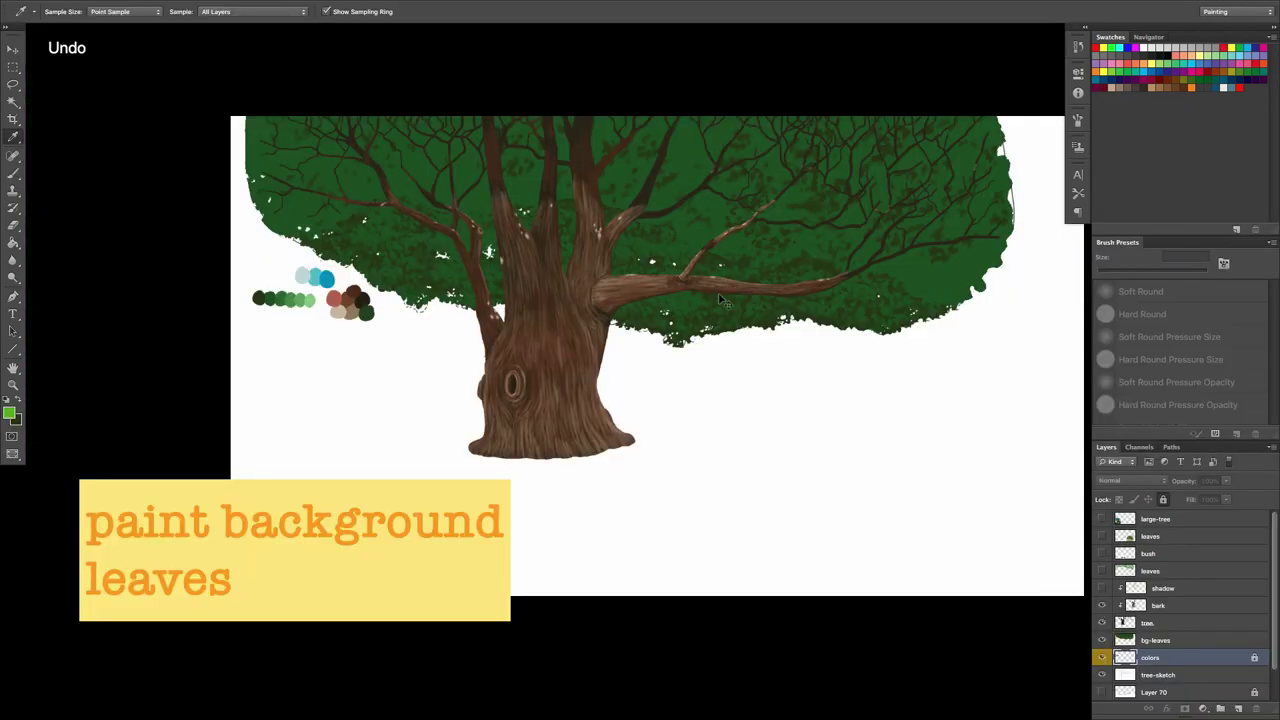
# Show the foreground leaves, shadow and sky layers, and hide the tree-sketch layer
pyautogui.scroll(3, 720, 300)
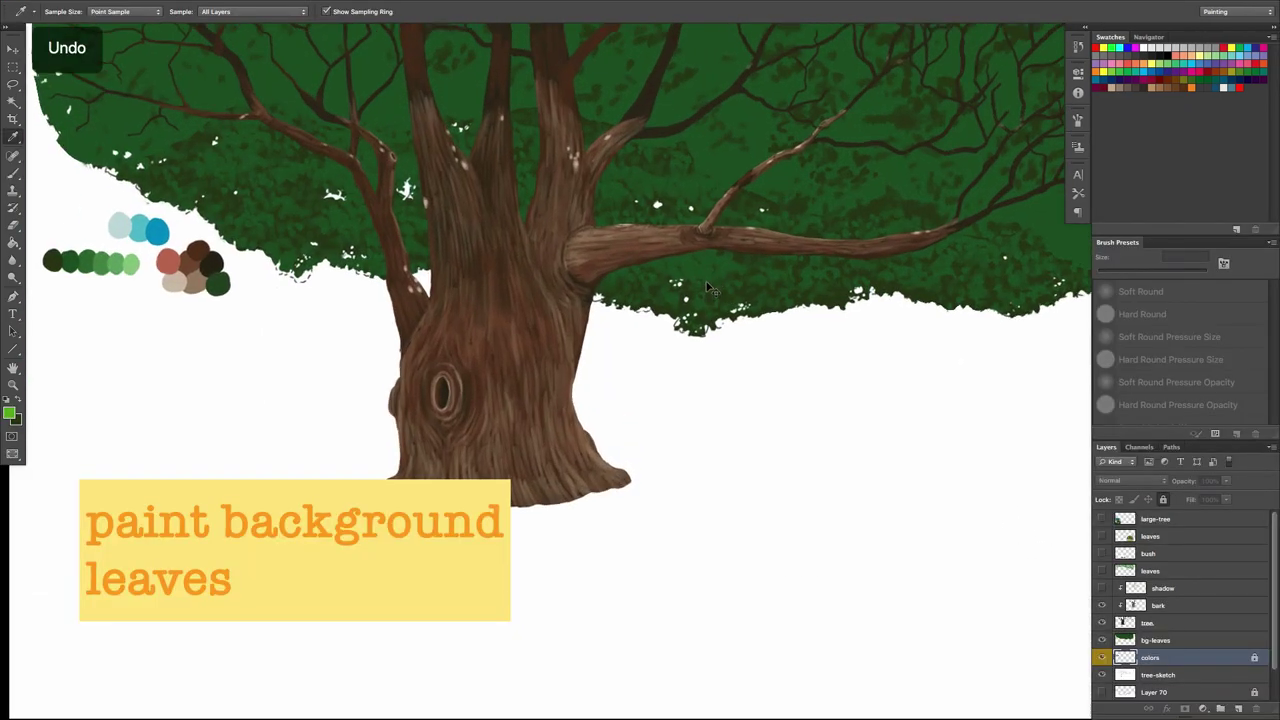
pyautogui.moveTo(694, 248); pyautogui.dragTo(879, 485)
pyautogui.moveTo(702, 441)
pyautogui.mouseDown()
pyautogui.moveTo(797, 469)
pyautogui.moveTo(843, 460)
pyautogui.moveTo(755, 409)
pyautogui.mouseUp()
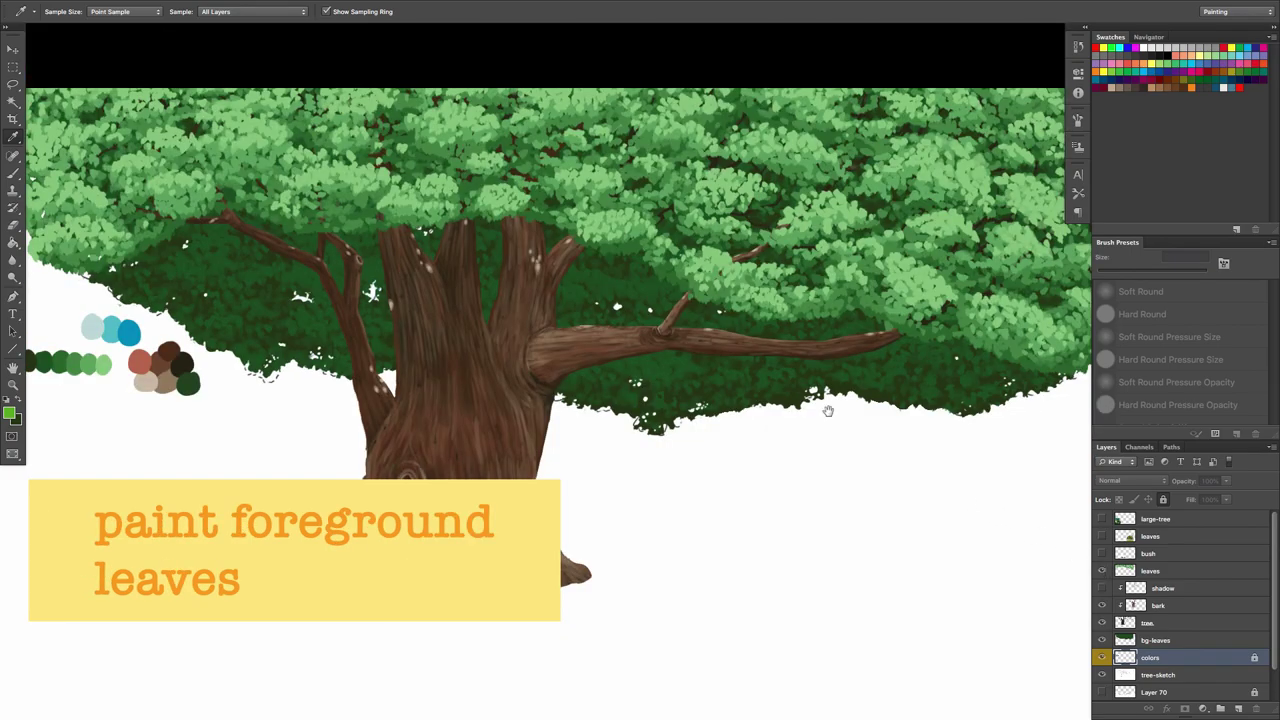
pyautogui.moveTo(758, 346); pyautogui.dragTo(735, 364)
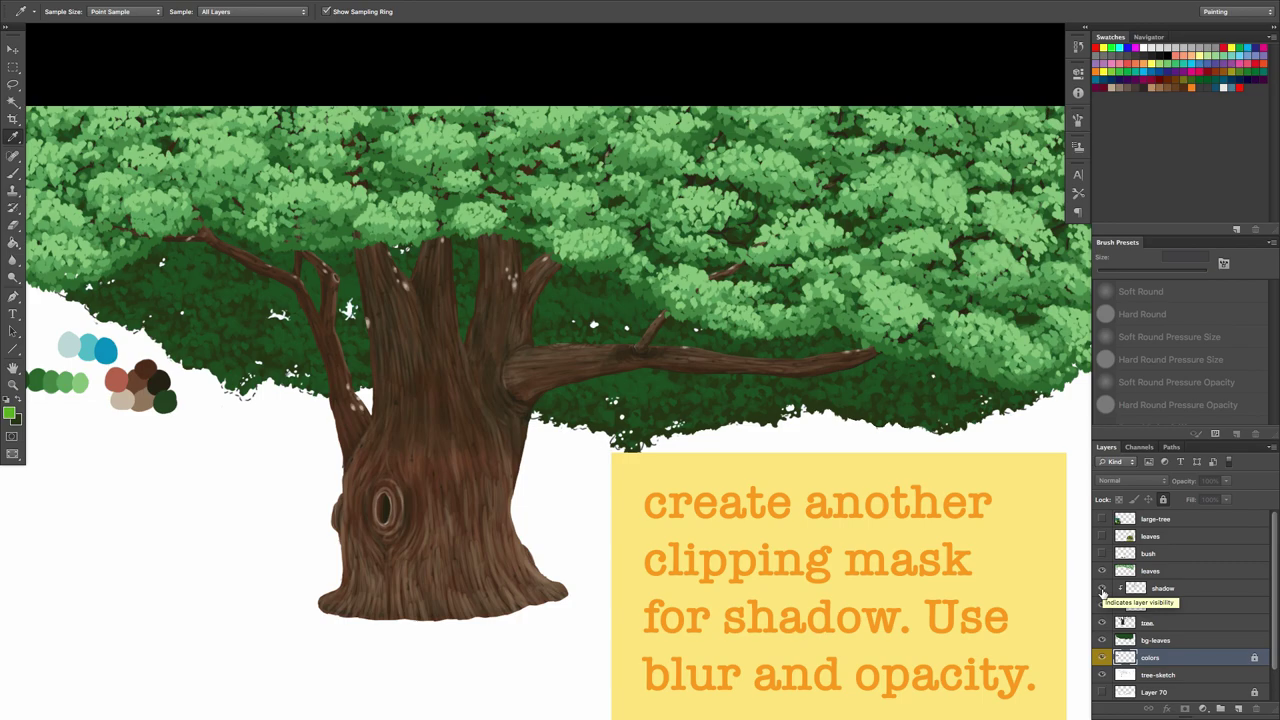
pyautogui.moveTo(907, 494); pyautogui.dragTo(891, 460)
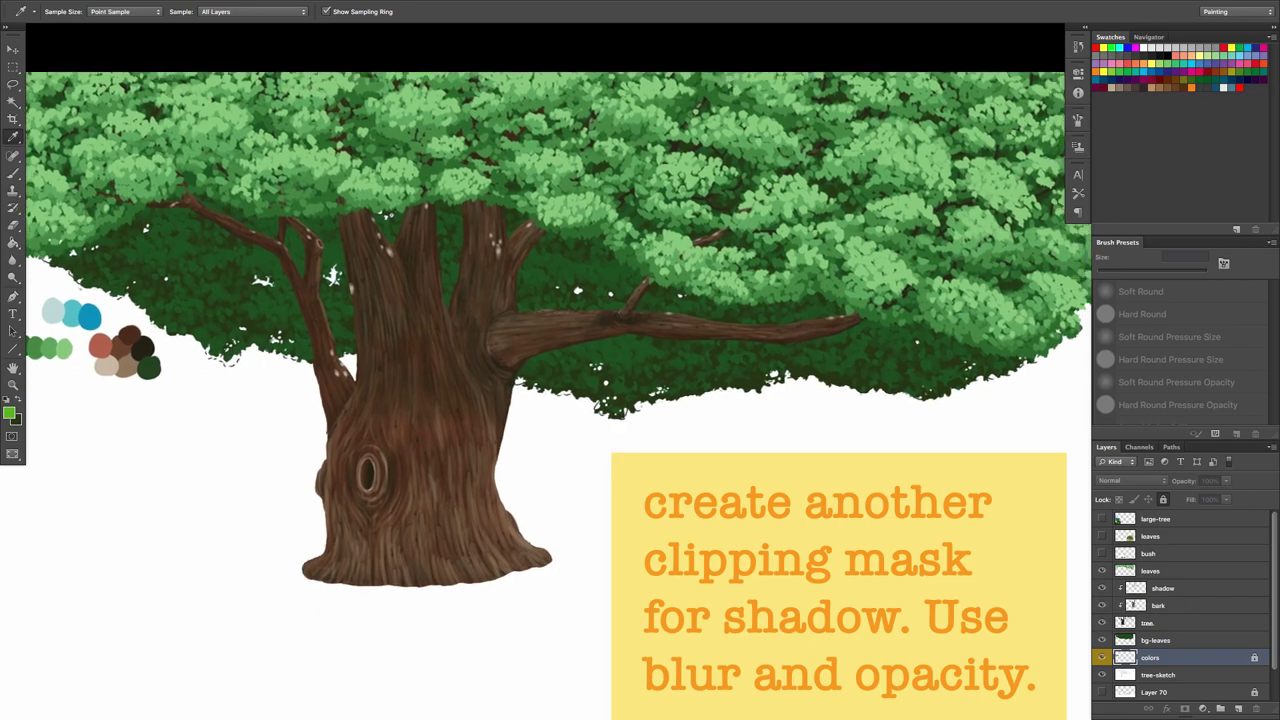
pyautogui.press('super+minus')
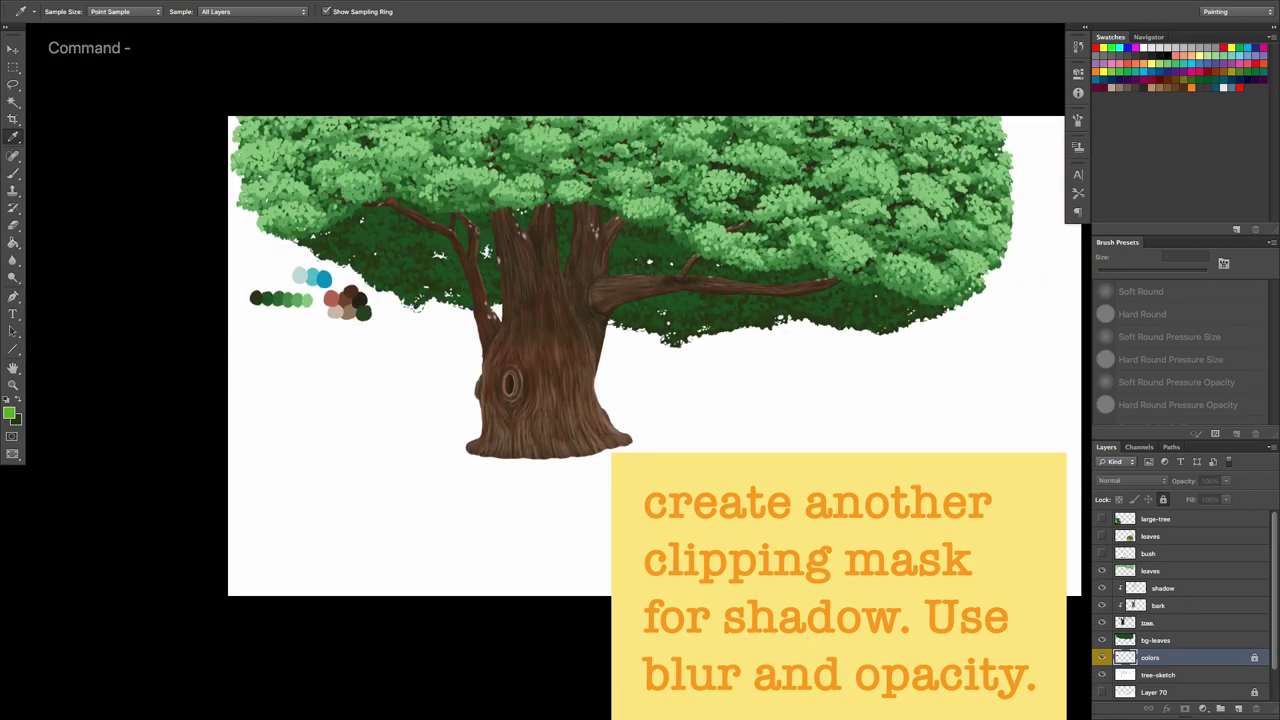
pyautogui.scroll(-1, 1270, 665)
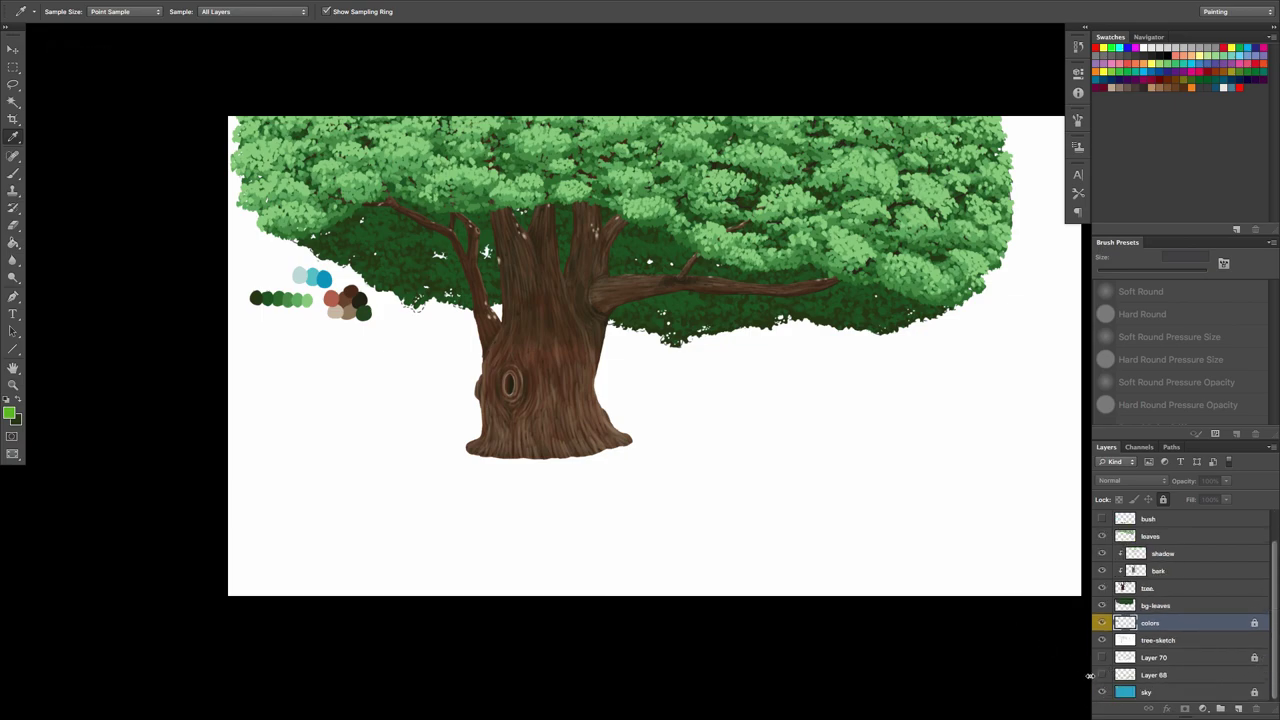
pyautogui.click(1102, 640)
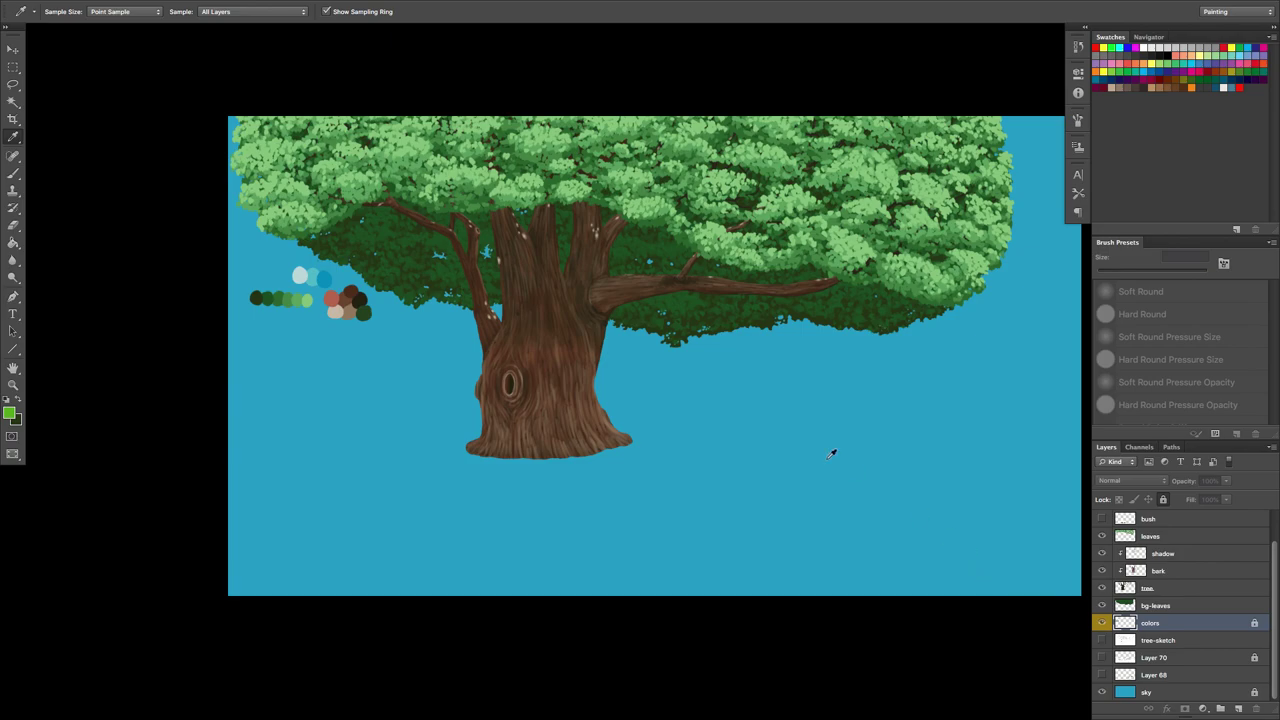
# Create a new 50 by 50 pixel document named leaves-brush with a white background
pyautogui.click(105, 7)
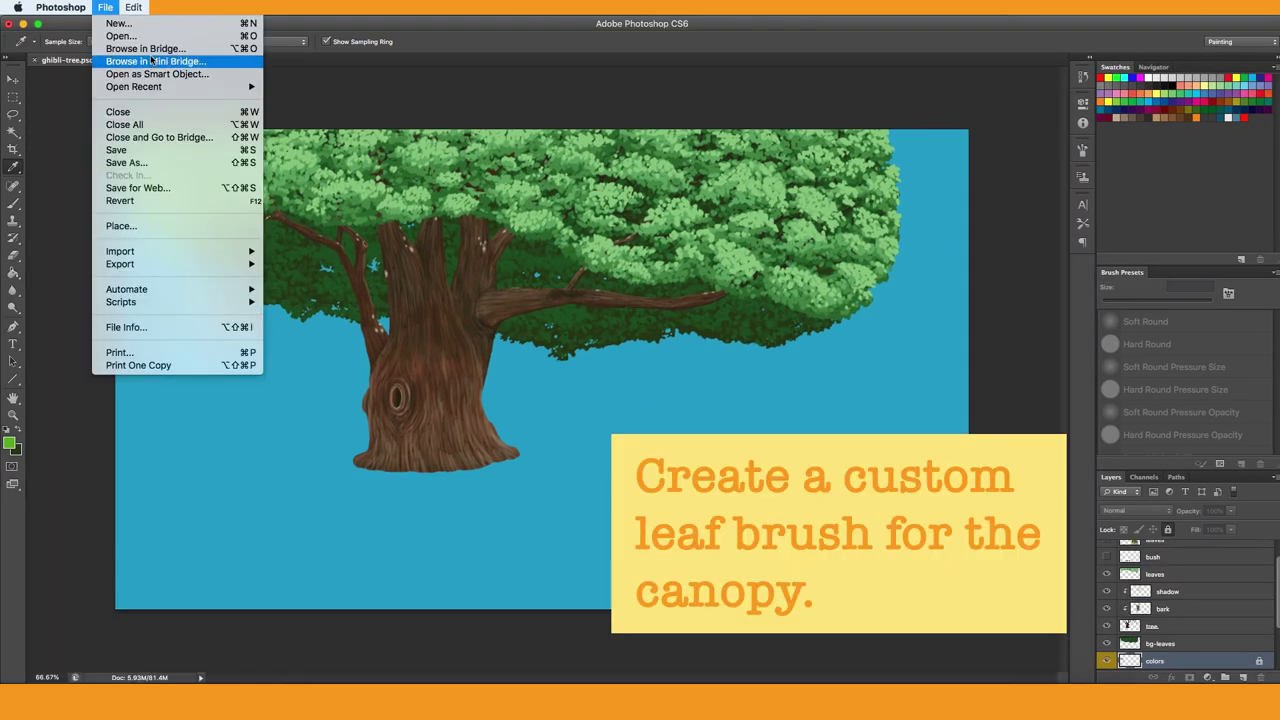
pyautogui.click(120, 24)
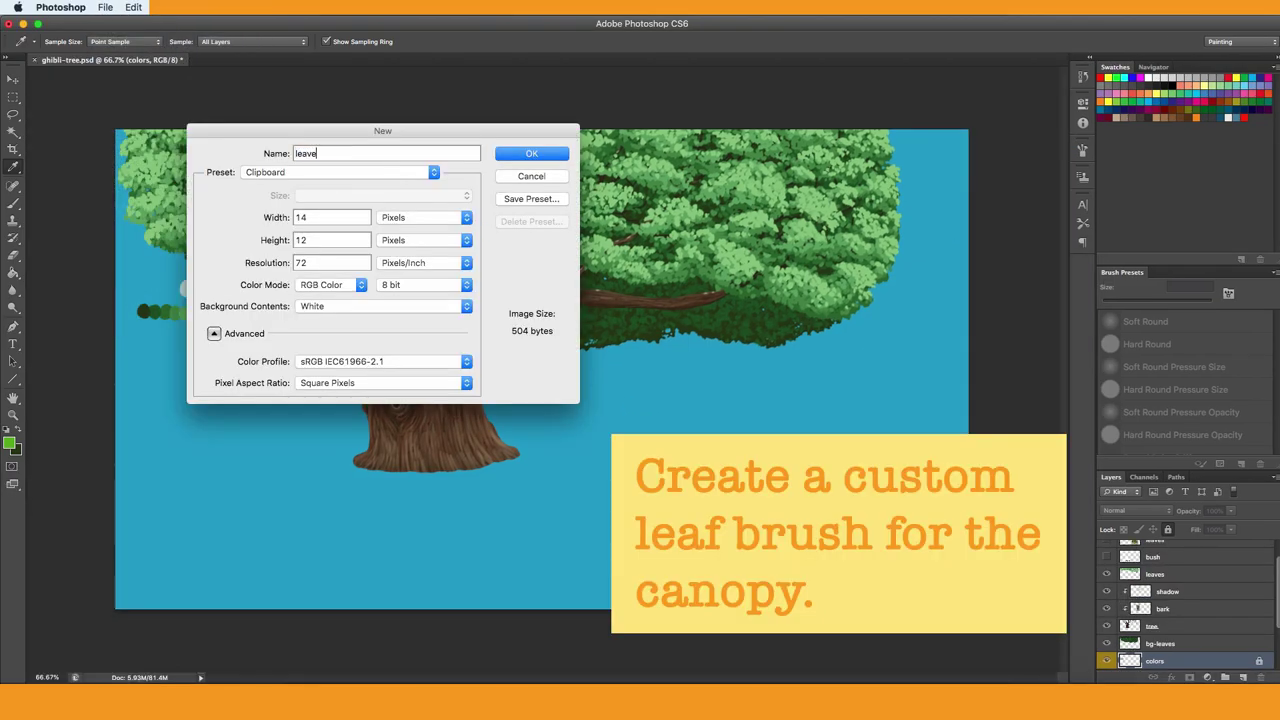
pyautogui.doubleClick(330, 217)
pyautogui.write('50')
pyautogui.doubleClick(319, 242)
pyautogui.write('50')
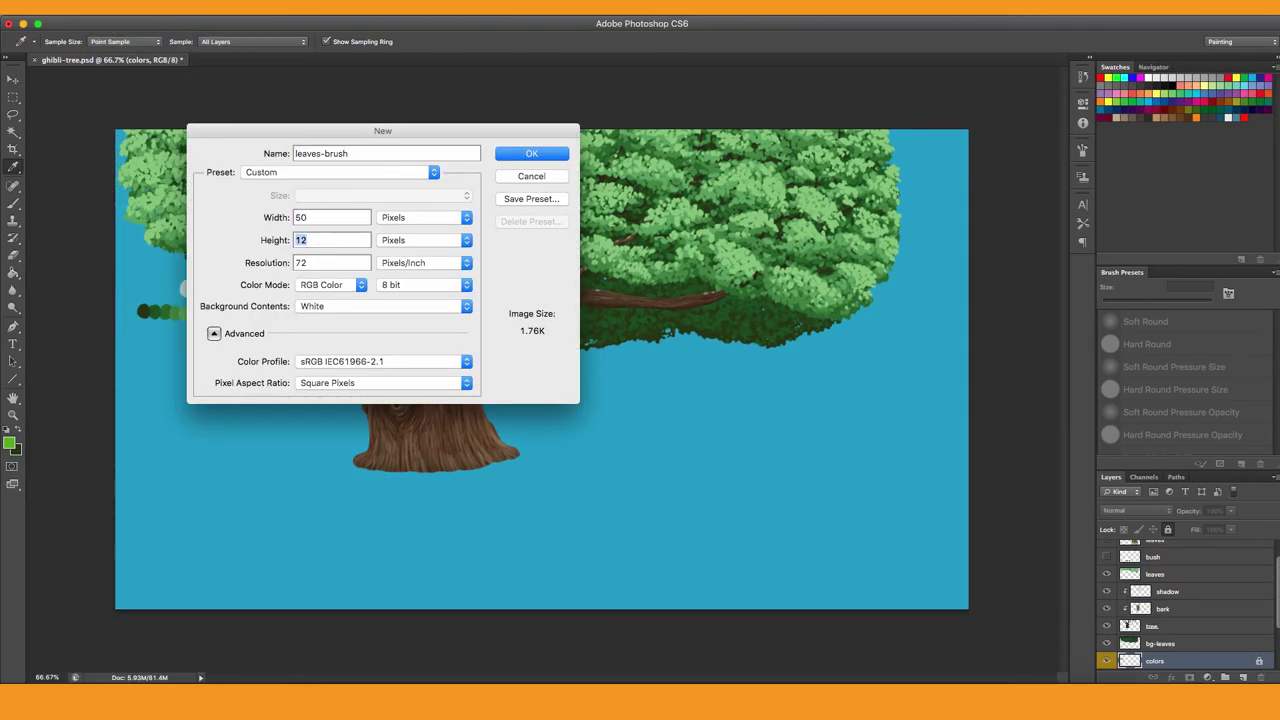
pyautogui.click(533, 154)
# Set the foreground colour to black (000000) and paint a solid teardrop-shaped leaf on the white canvas with a 5 px brush
pyautogui.press('super+plus')
pyautogui.press('super+plus')
pyautogui.press('super+plus')
pyautogui.press('super+plus')
pyautogui.press('super+plus')
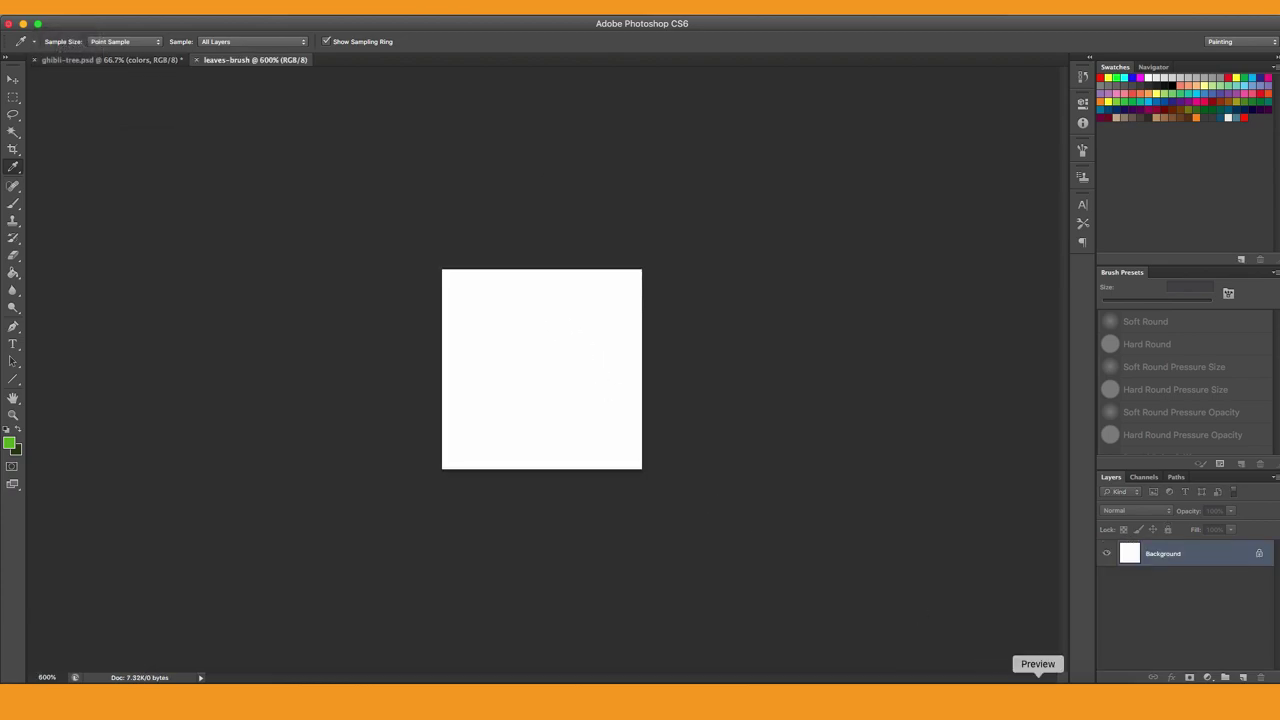
pyautogui.click(1038, 698)
pyautogui.moveTo(345, 196)
pyautogui.mouseDown()
pyautogui.moveTo(935, 450)
pyautogui.moveTo(1006, 694)
pyautogui.moveTo(942, 449)
pyautogui.mouseUp()
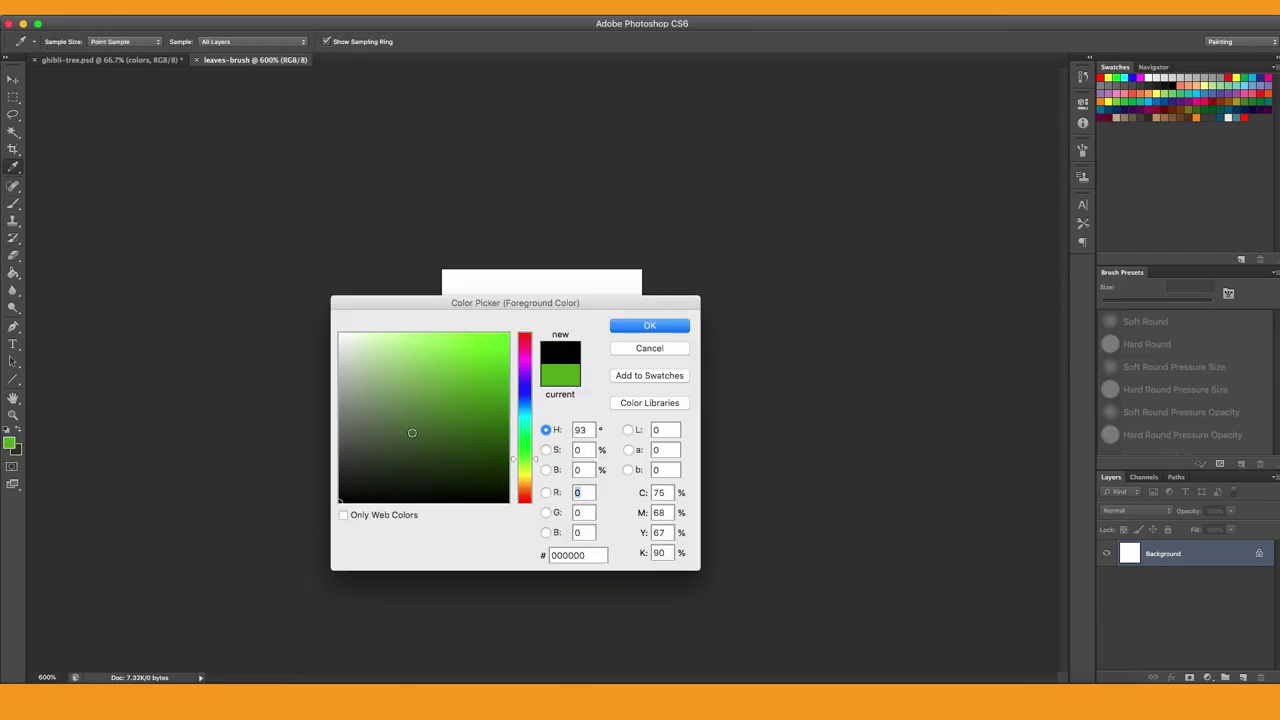
pyautogui.press('Return')
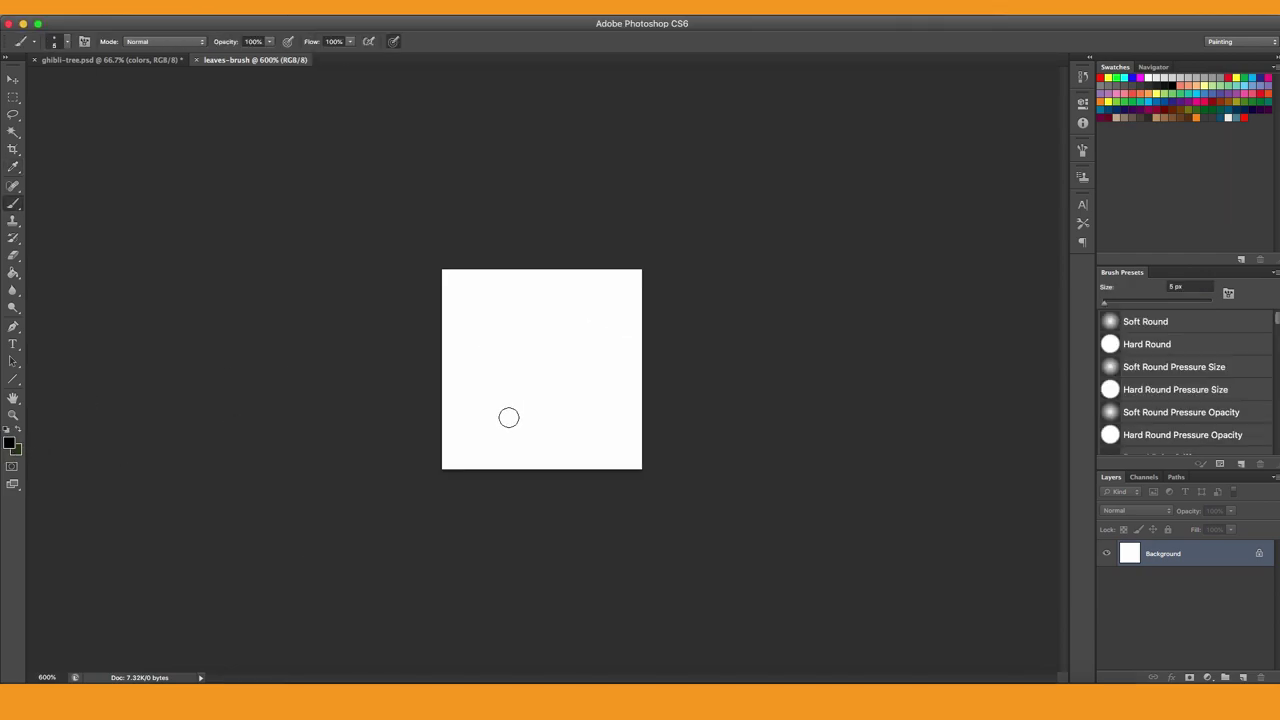
pyautogui.moveTo(509, 417)
pyautogui.mouseDown()
pyautogui.moveTo(492, 374)
pyautogui.moveTo(531, 323)
pyautogui.moveTo(594, 297)
pyautogui.moveTo(531, 424)
pyautogui.moveTo(527, 340)
pyautogui.moveTo(489, 384)
pyautogui.moveTo(586, 300)
pyautogui.moveTo(526, 347)
pyautogui.moveTo(543, 375)
pyautogui.moveTo(564, 319)
pyautogui.moveTo(585, 308)
pyautogui.moveTo(503, 413)
pyautogui.moveTo(483, 365)
pyautogui.moveTo(501, 359)
pyautogui.moveTo(472, 372)
pyautogui.mouseUp()
# Define the black leaf shape as a new brush preset
pyautogui.click(133, 7)
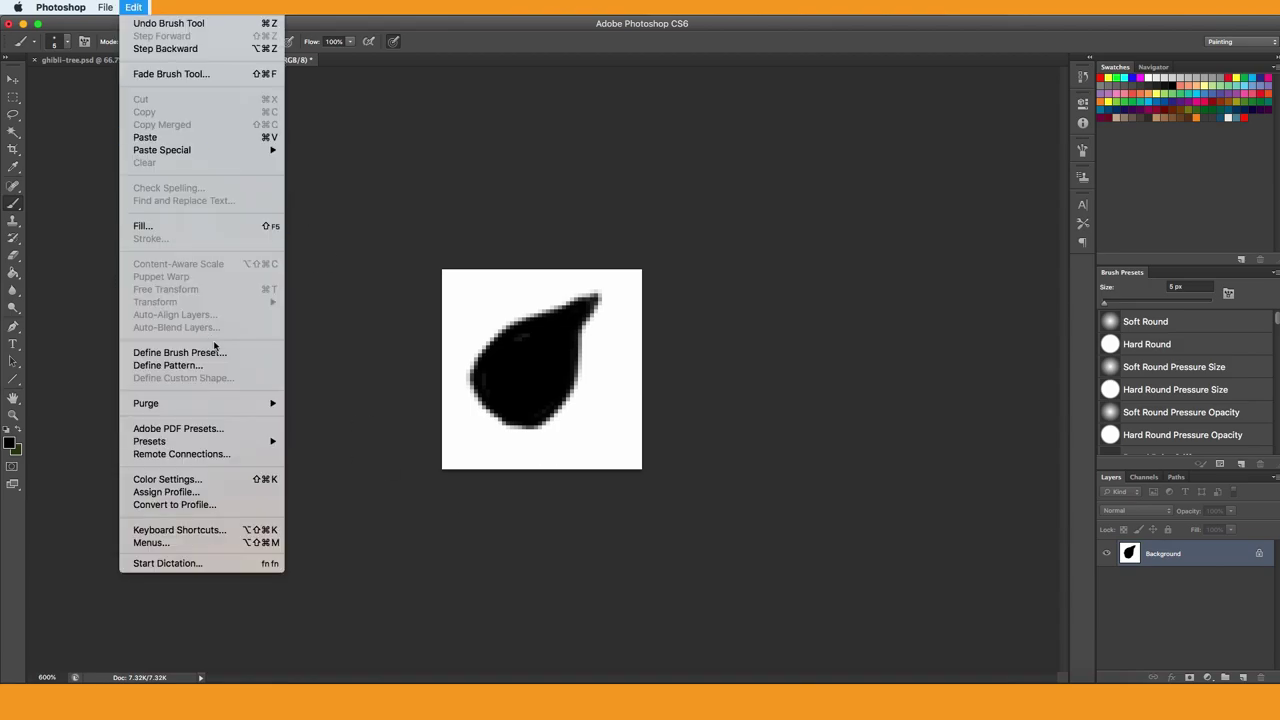
pyautogui.click(180, 352)
pyautogui.tripleClick(604, 324)
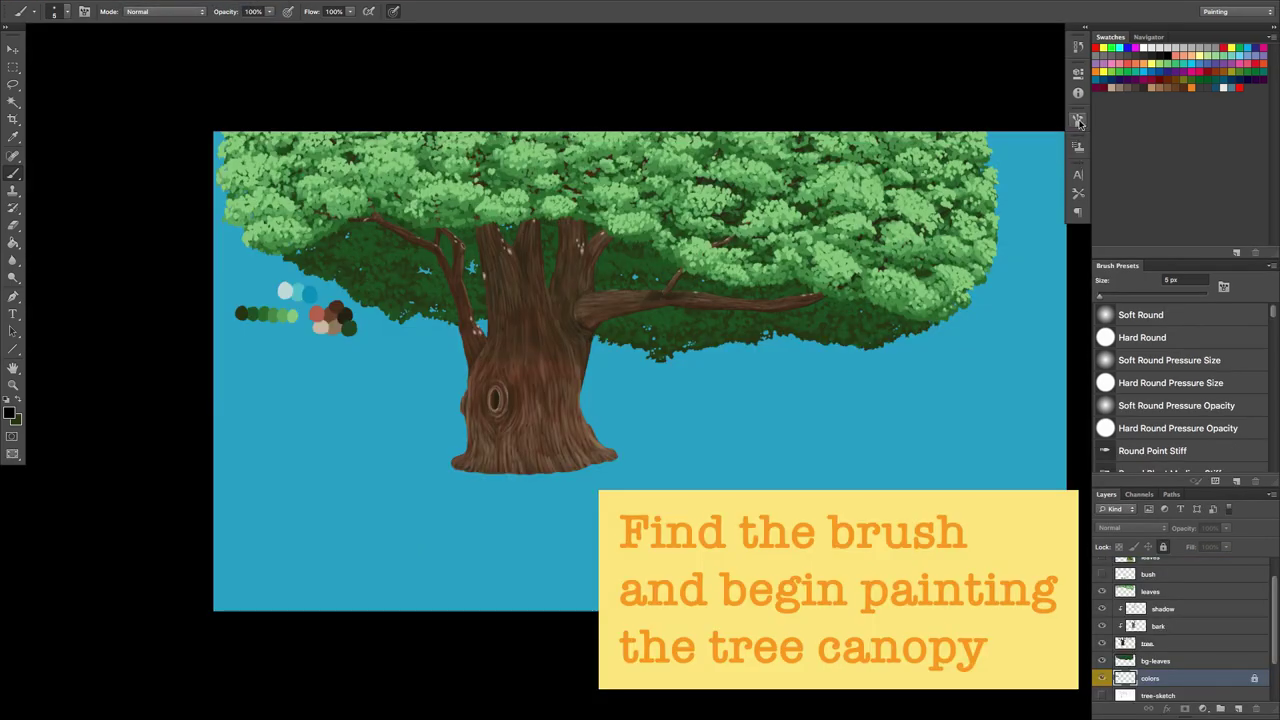
# Select the 44 px leaf brush tip, enable Scattering and rotate the tip to an angle of -124°
pyautogui.click(1078, 122)
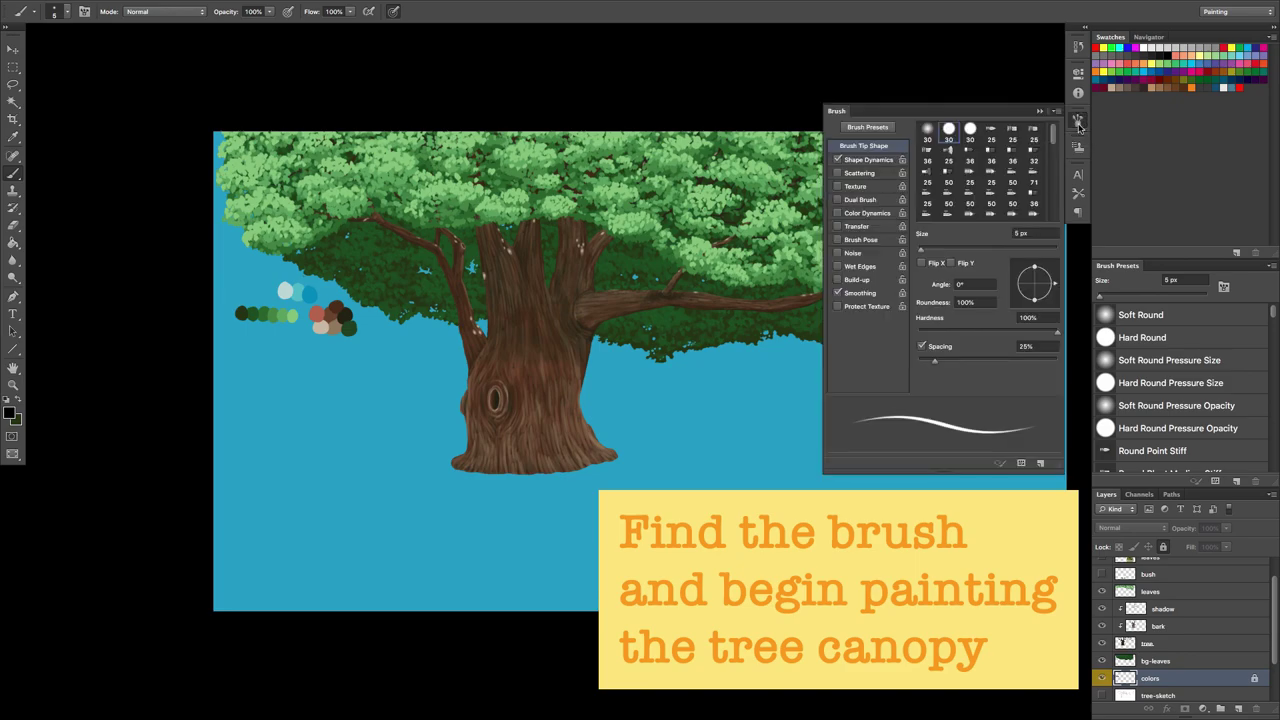
pyautogui.click(1039, 169)
pyautogui.click(991, 159)
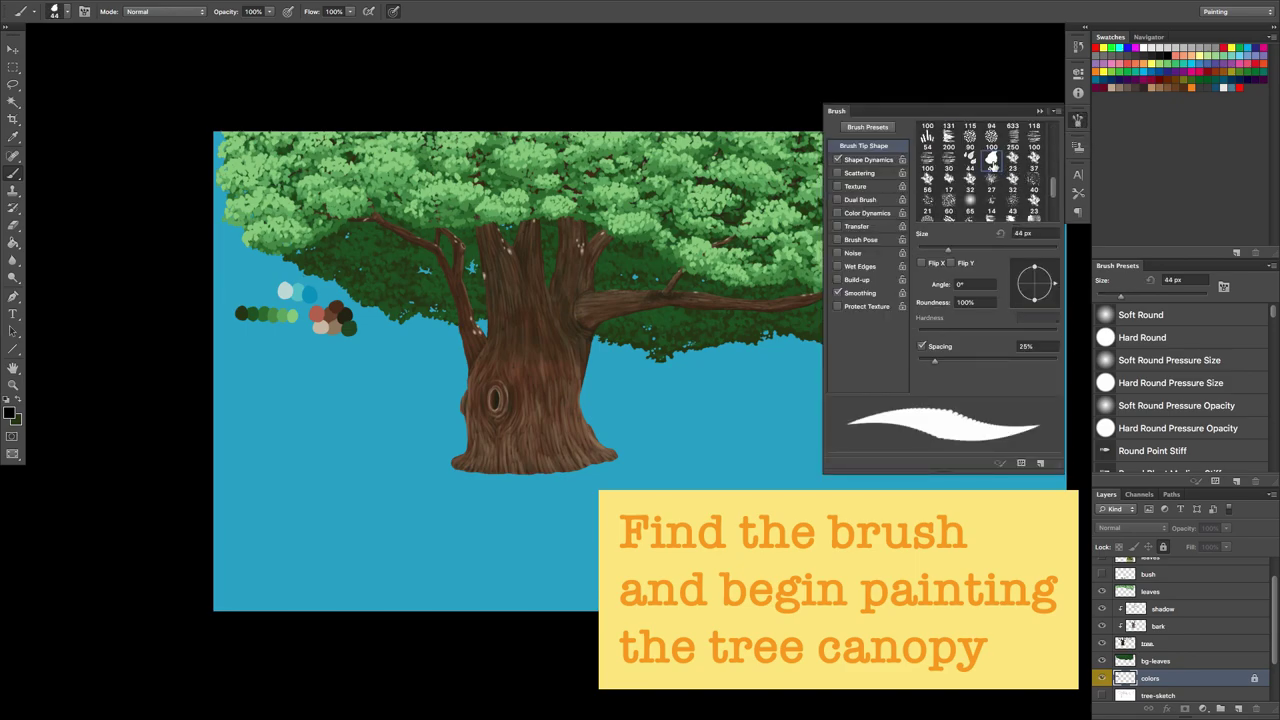
pyautogui.click(838, 161)
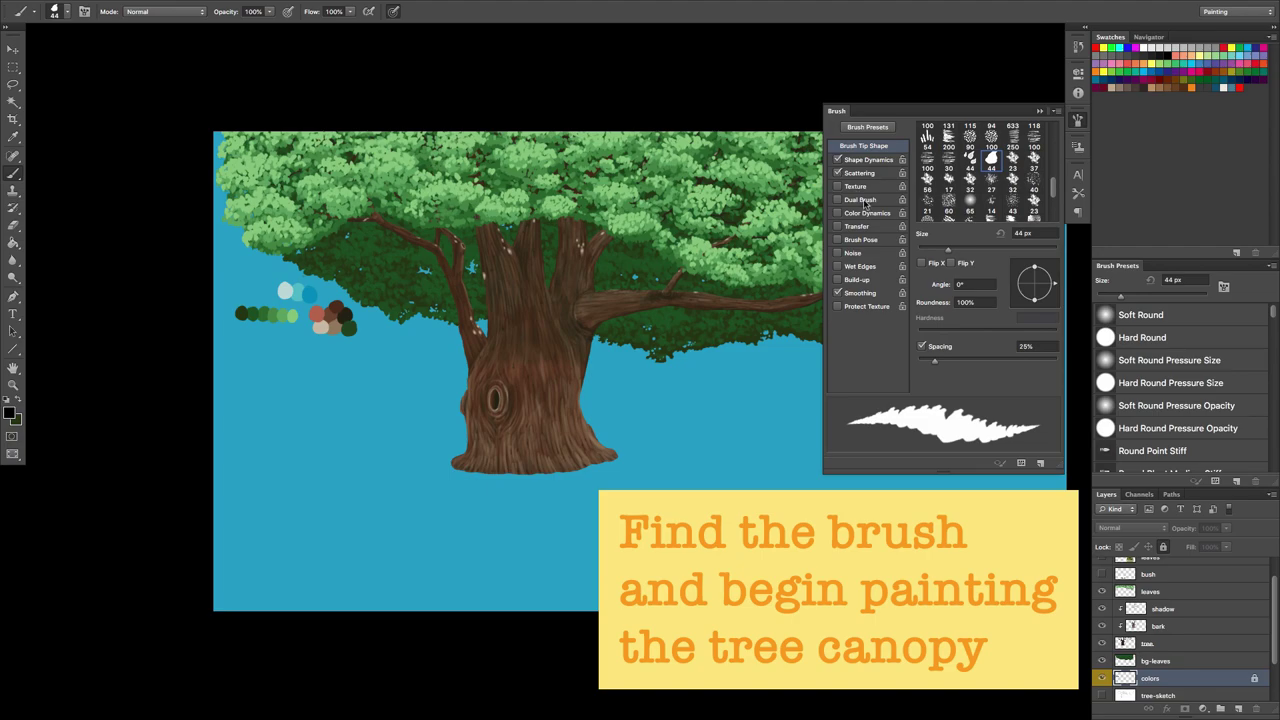
pyautogui.moveTo(1052, 287); pyautogui.dragTo(1013, 320)
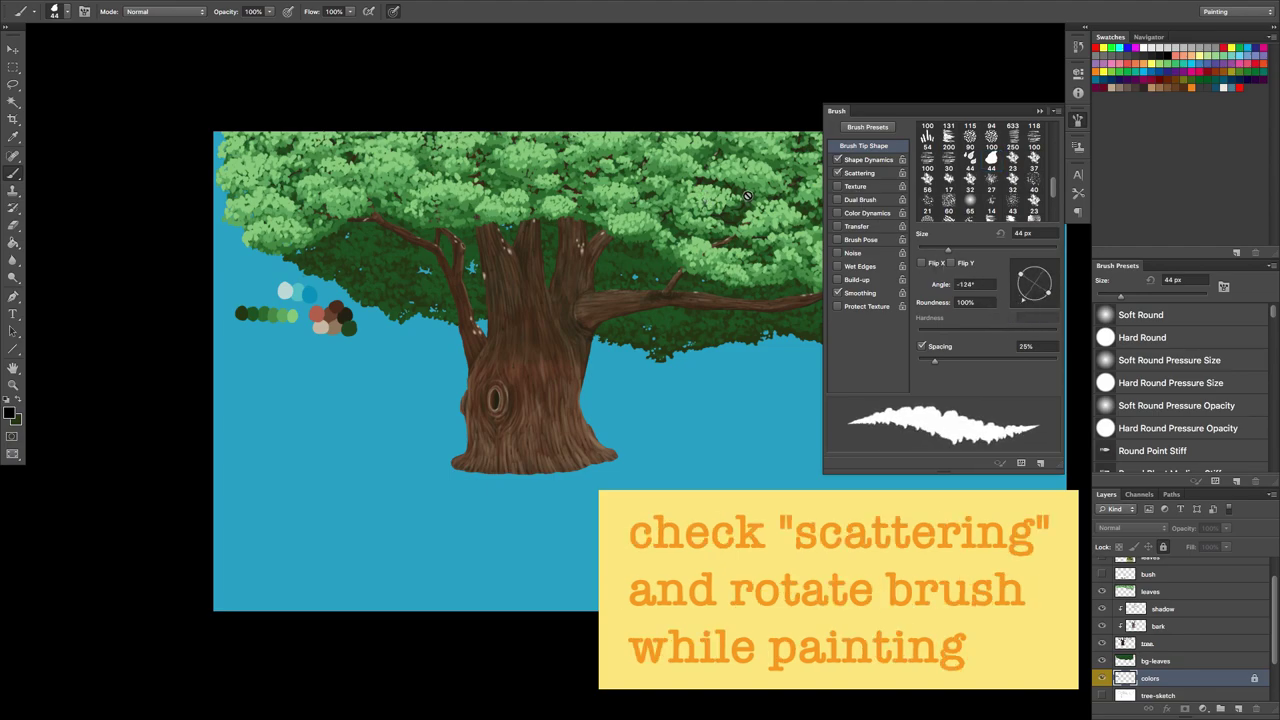